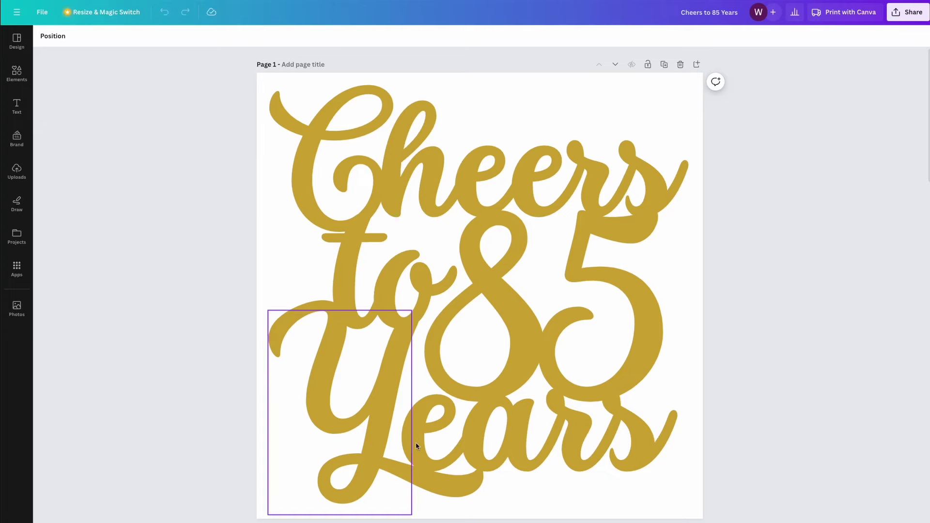
# Check the lettering's font and delete the two stray blank square layers from the layer group
pyautogui.click(338, 445)
pyautogui.click(103, 38)
pyautogui.click(103, 38)
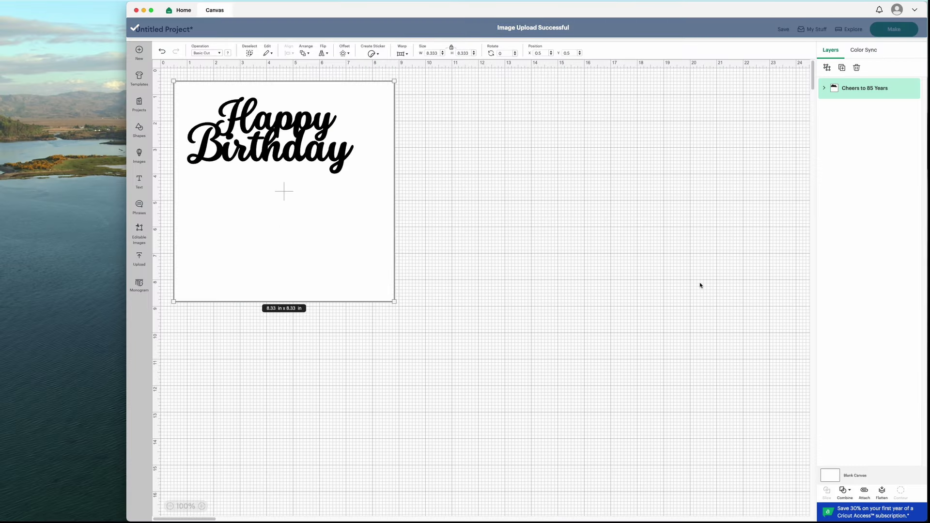
pyautogui.click(823, 89)
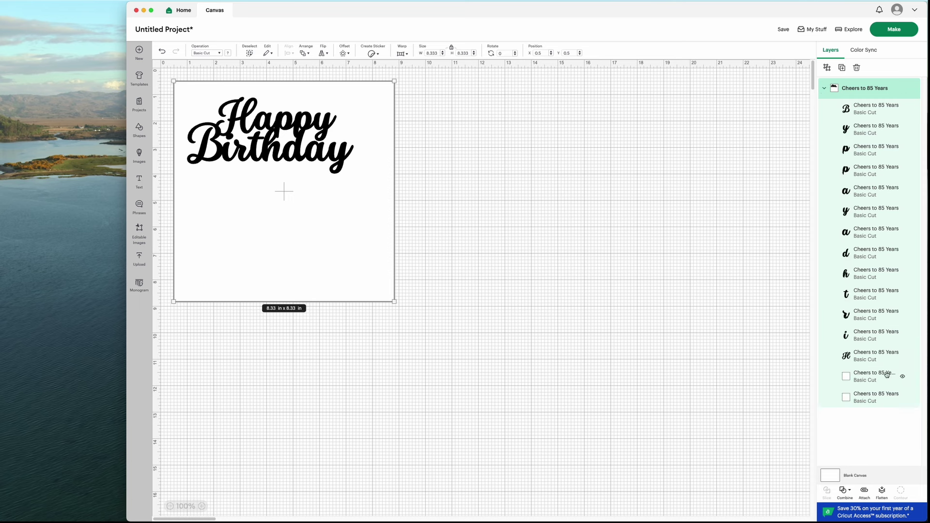
pyautogui.click(887, 374)
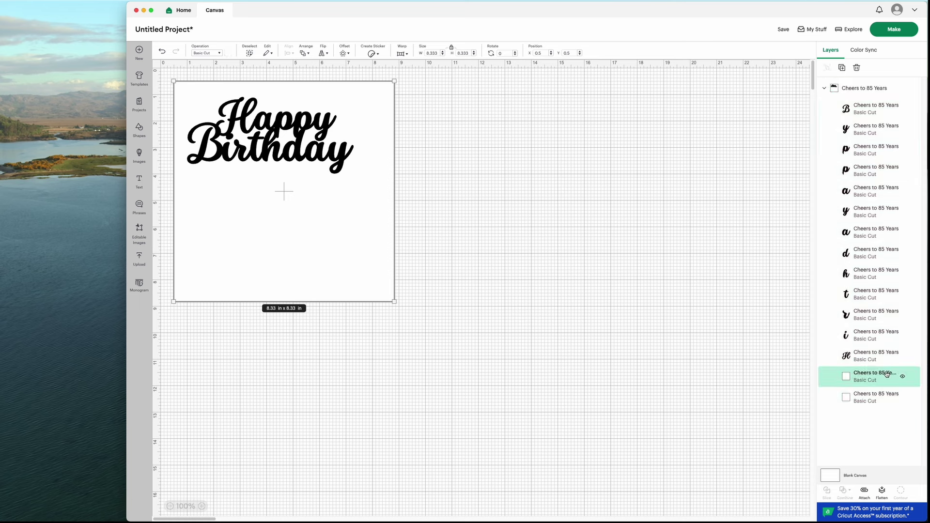
pyautogui.click(857, 67)
pyautogui.click(895, 385)
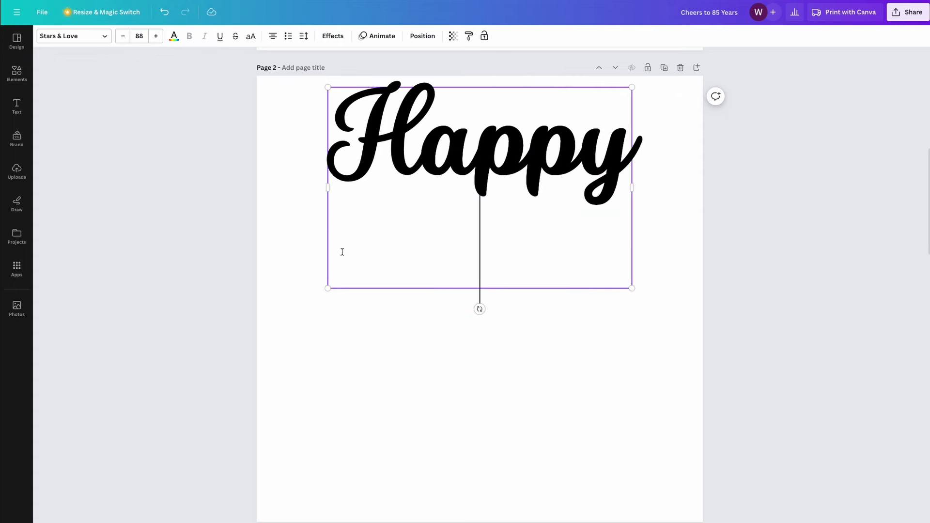
# Paste the Birthday text onto the page, enlarge it, and set its font size to 88
pyautogui.click(274, 206)
pyautogui.click(17, 106)
pyautogui.hotkey('ctrl', 'v')
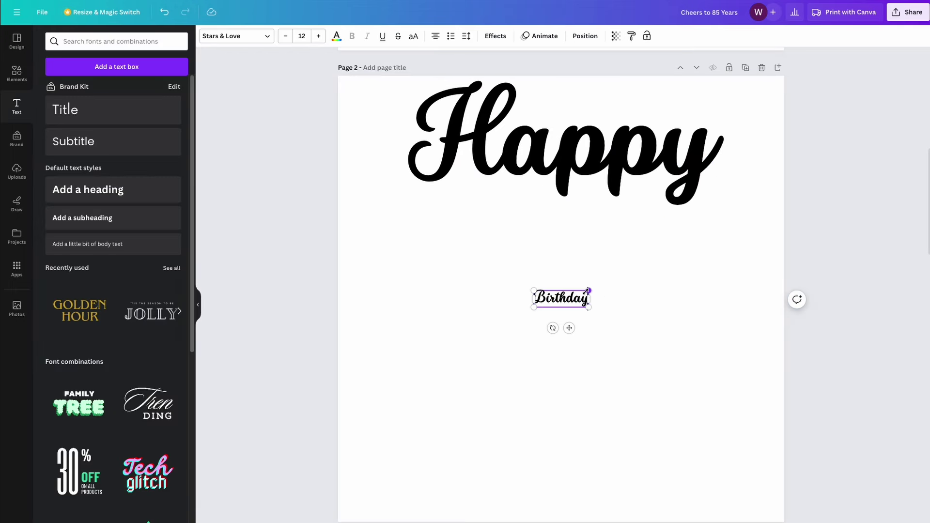
pyautogui.moveTo(589, 291); pyautogui.dragTo(760, 234)
pyautogui.moveTo(534, 235); pyautogui.dragTo(376, 202)
pyautogui.click(306, 36)
pyautogui.write('88')
pyautogui.press('Return')
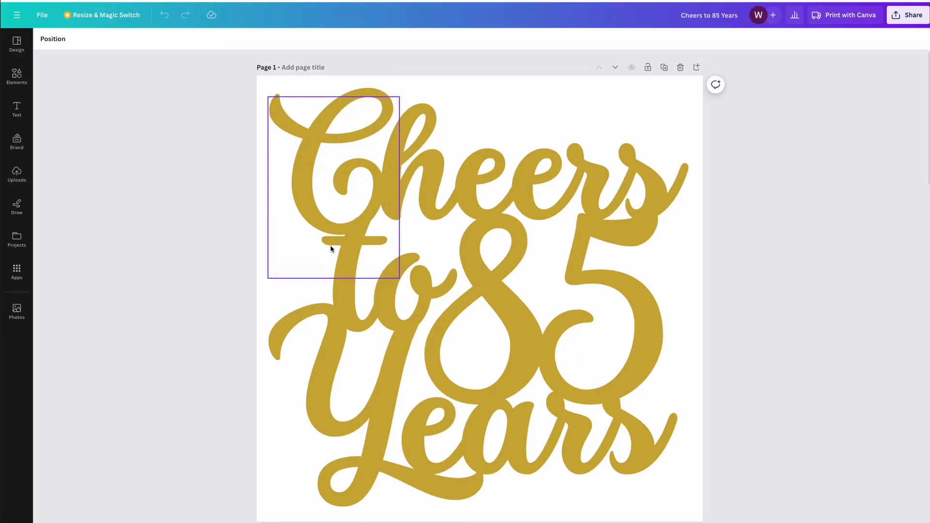
# Check the script font, then add a blank page 2 with a paragraph text box
pyautogui.click(339, 446)
pyautogui.click(102, 42)
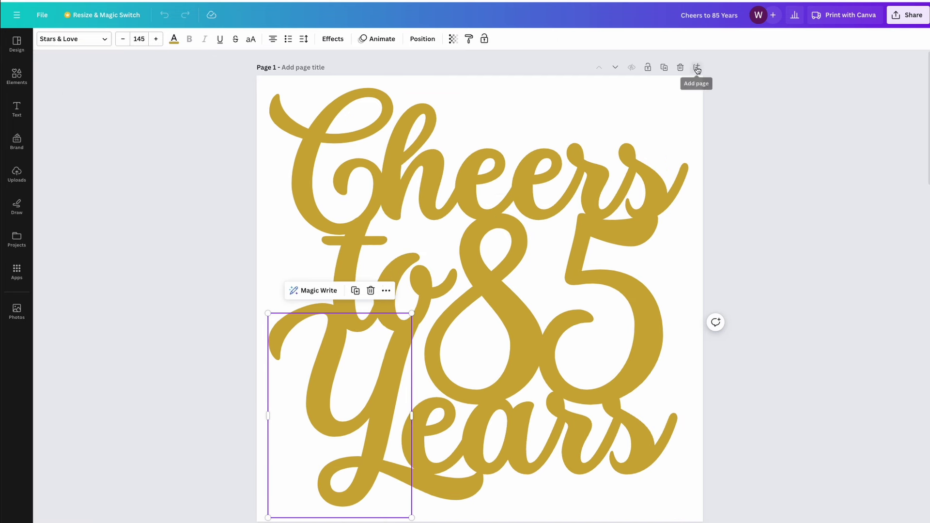
pyautogui.click(697, 69)
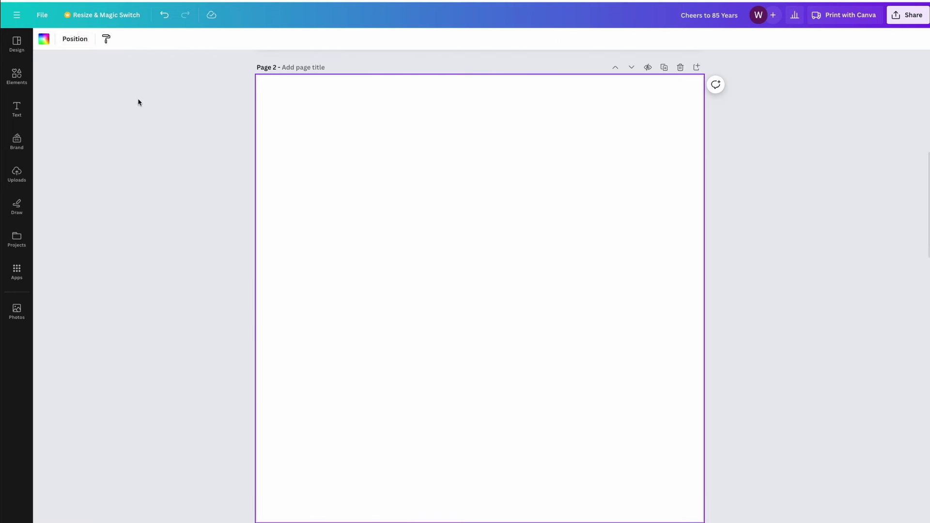
pyautogui.click(16, 109)
pyautogui.click(97, 69)
pyautogui.click(198, 307)
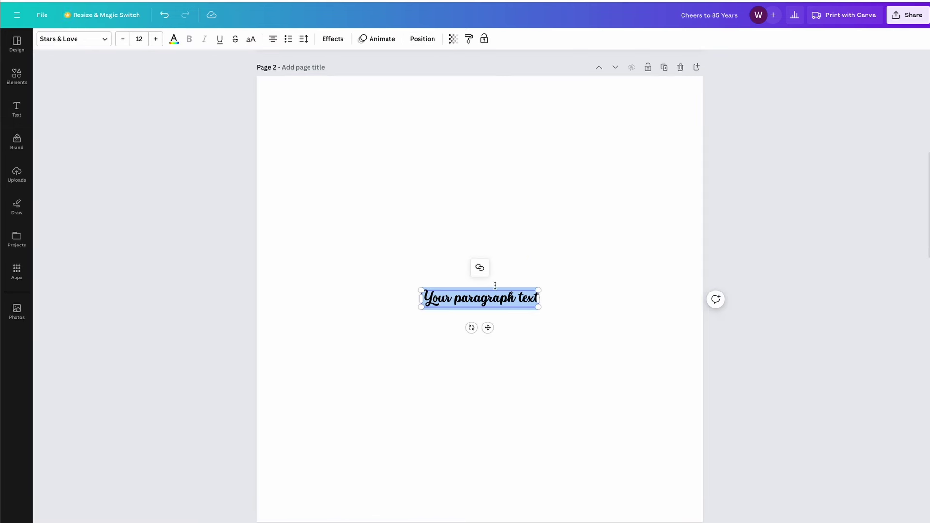
# Set the text box to size 120 and tighten its line spacing
pyautogui.click(148, 39)
pyautogui.click(164, 386)
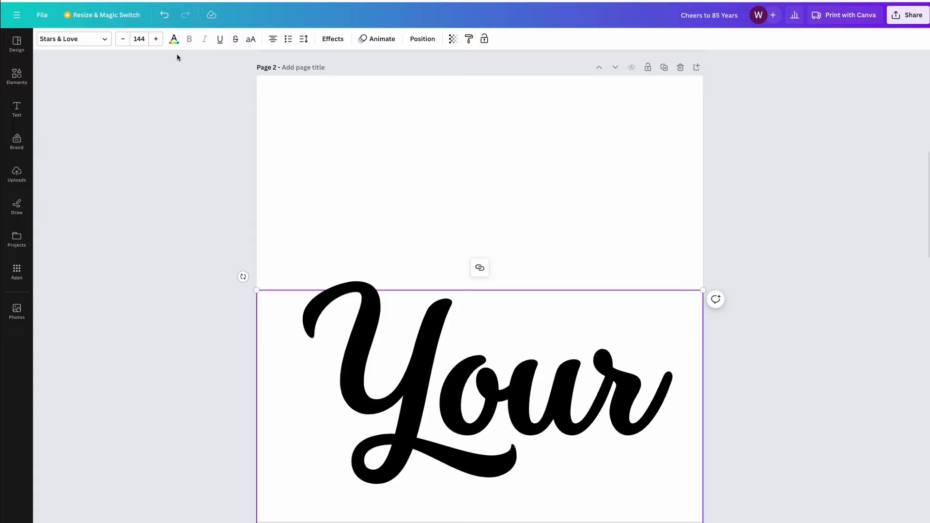
pyautogui.click(146, 39)
pyautogui.click(155, 370)
pyautogui.scroll(-10, 540, 383)
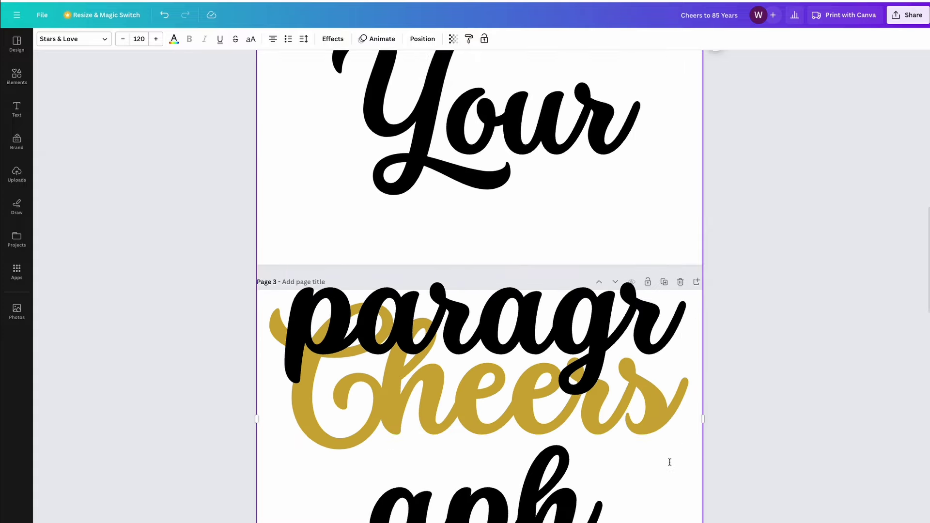
pyautogui.scroll(10, 540, 382)
pyautogui.hotkey('ctrl', 'a')
pyautogui.click(303, 42)
pyautogui.moveTo(351, 101); pyautogui.dragTo(314, 103)
pyautogui.click(589, 277)
# Move the text box to the page top and replace its text with 'Happy' and 'Birthday' on two lines
pyautogui.moveTo(624, 325); pyautogui.dragTo(631, 136)
pyautogui.doubleClick(631, 135)
pyautogui.press('BackSpace')
pyautogui.write('Happy')
pyautogui.press('Return')
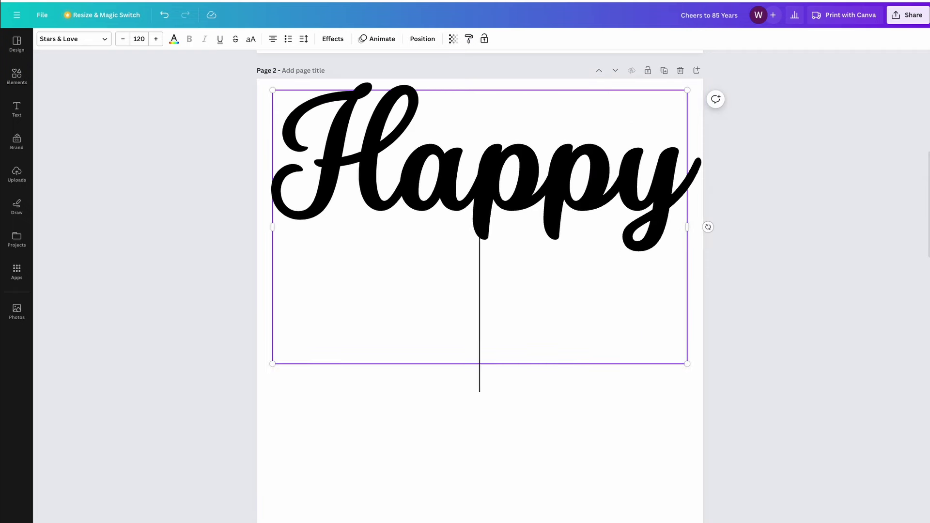
pyautogui.write('Birthday')
# Resize the Happy Birthday text to 88 and set line spacing to 0.73
pyautogui.moveTo(597, 406); pyautogui.dragTo(286, 116)
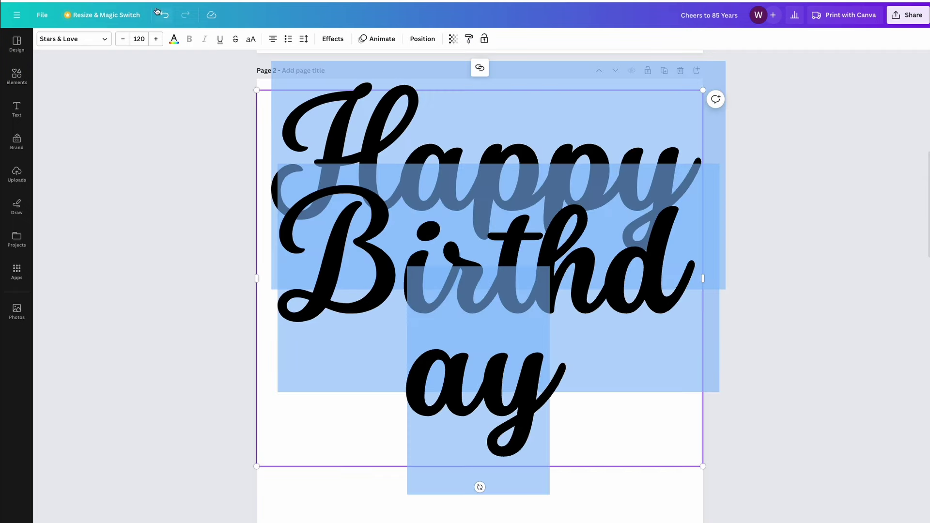
pyautogui.click(139, 39)
pyautogui.click(154, 354)
pyautogui.click(125, 40)
pyautogui.click(125, 40)
pyautogui.click(125, 40)
pyautogui.click(126, 40)
pyautogui.doubleClick(125, 40)
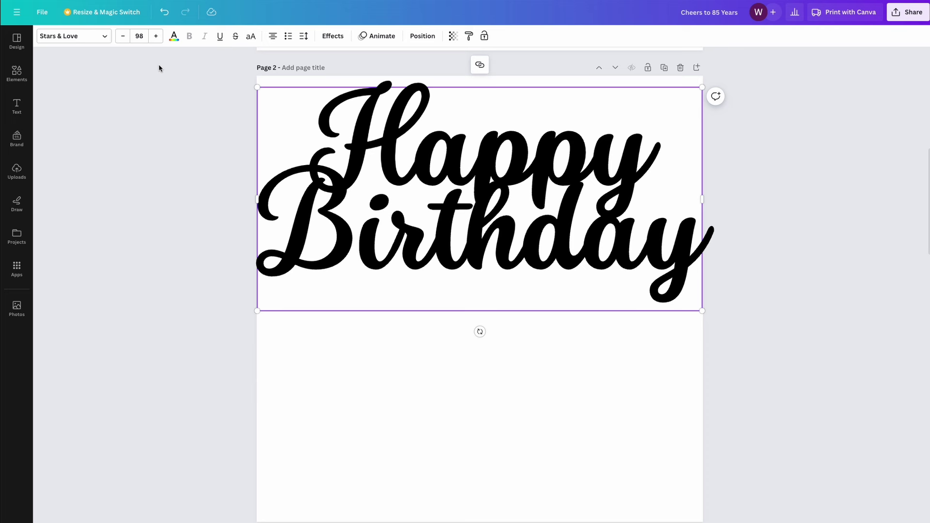
pyautogui.click(139, 39)
pyautogui.click(142, 335)
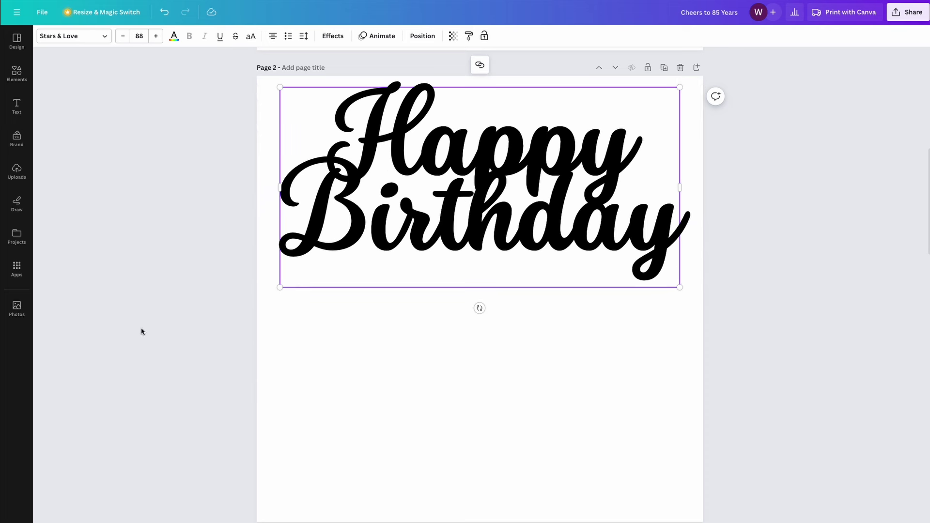
pyautogui.click(304, 36)
pyautogui.moveTo(317, 101); pyautogui.dragTo(316, 97)
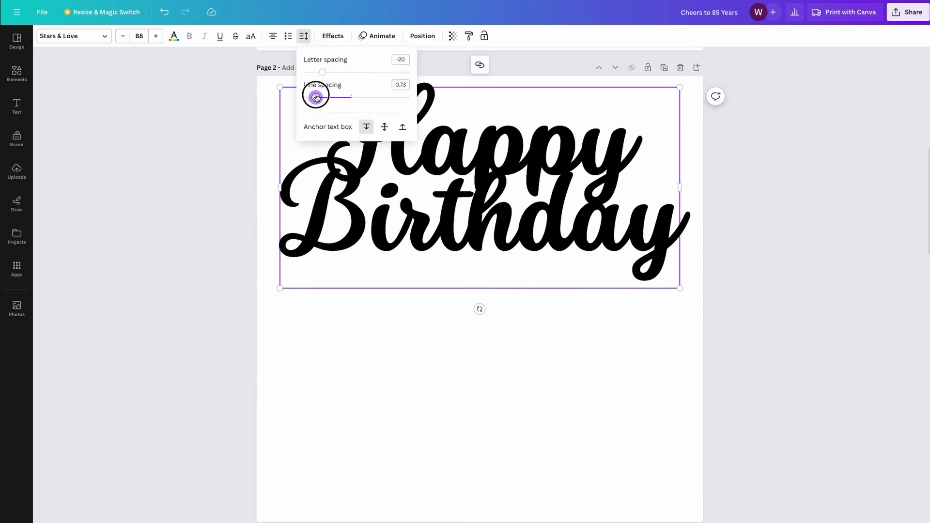
pyautogui.click(550, 241)
pyautogui.moveTo(670, 238); pyautogui.dragTo(297, 241)
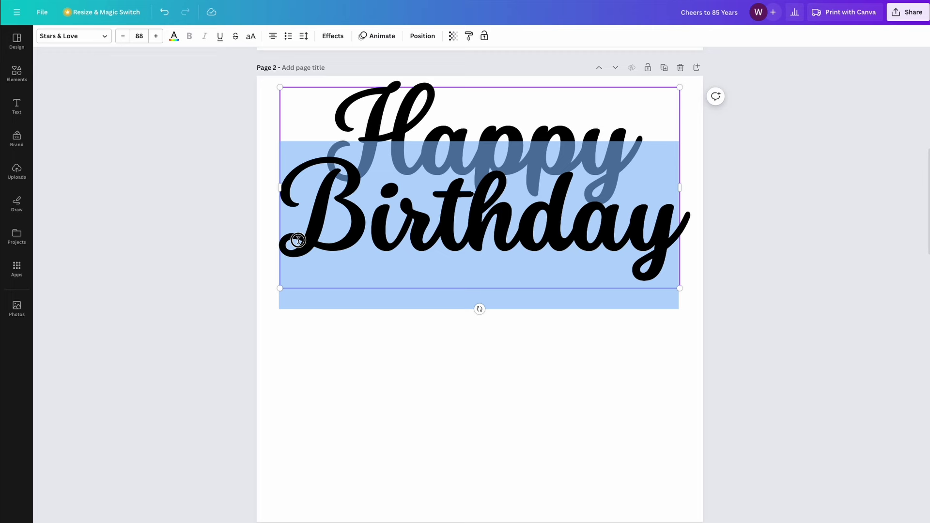
# Replace the Birthday line with a separate Birthday text box at size 88
pyautogui.press('BackSpace')
pyautogui.press('BackSpace')
pyautogui.click(158, 129)
pyautogui.click(17, 105)
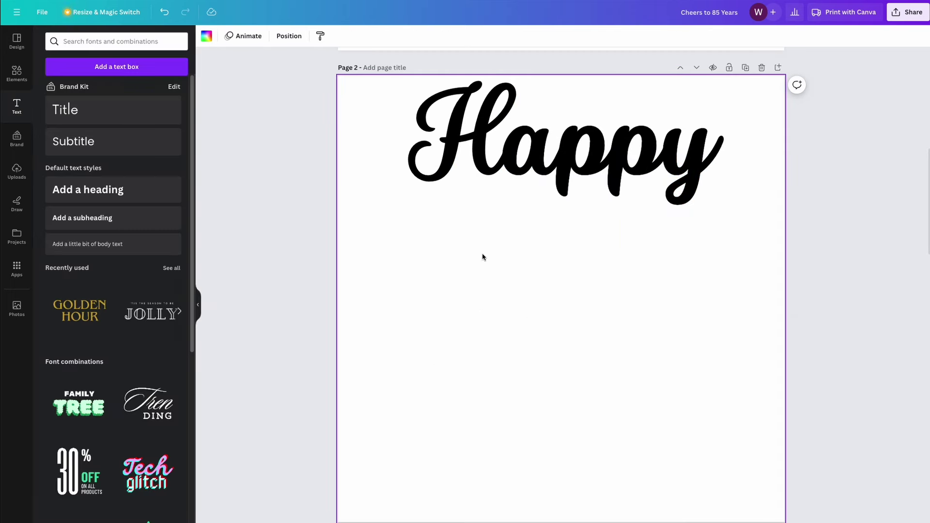
pyautogui.click(116, 66)
pyautogui.write('Birthday')
pyautogui.moveTo(588, 290); pyautogui.dragTo(759, 239)
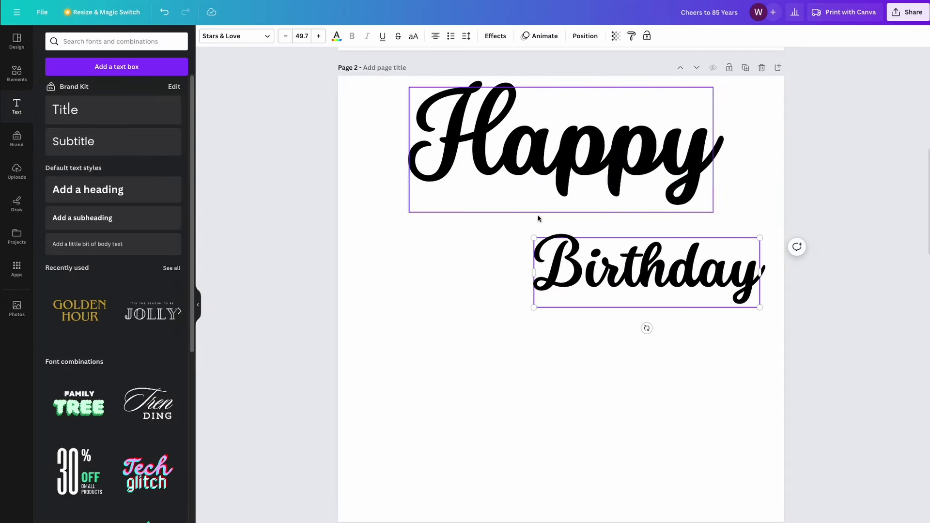
pyautogui.moveTo(534, 240); pyautogui.dragTo(377, 189)
pyautogui.click(301, 36)
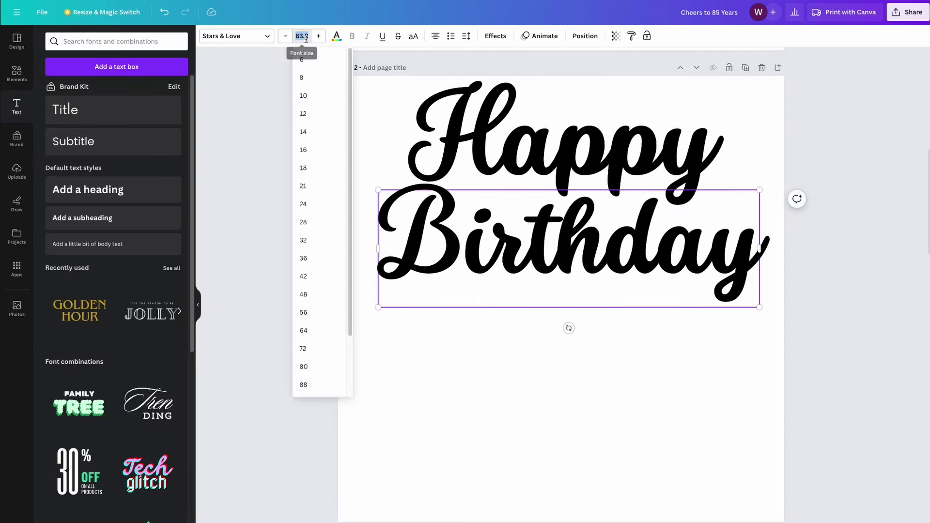
pyautogui.click(311, 384)
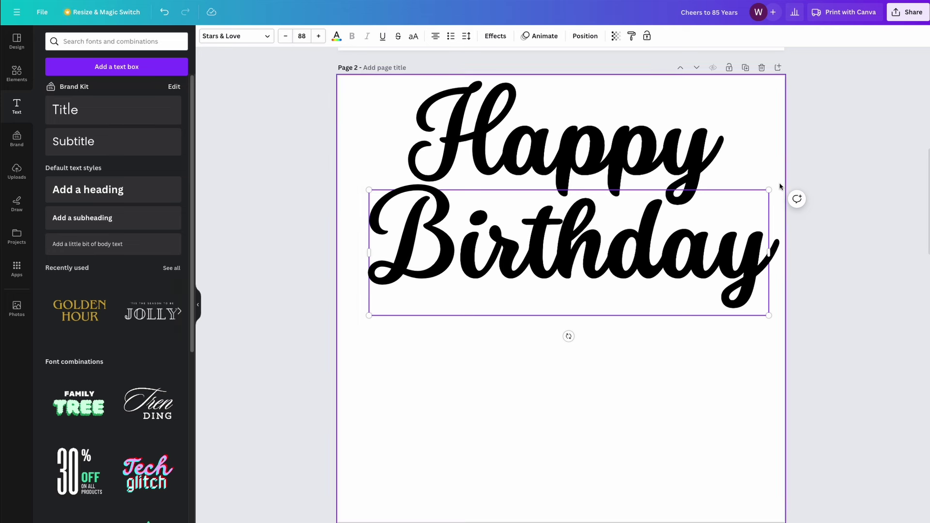
# Move Birthday up under Happy so the script letters interlock, undoing a trial split of Happy
pyautogui.click(714, 419)
pyautogui.moveTo(671, 315); pyautogui.dragTo(661, 298)
pyautogui.hotkey('ctrl', 'd')
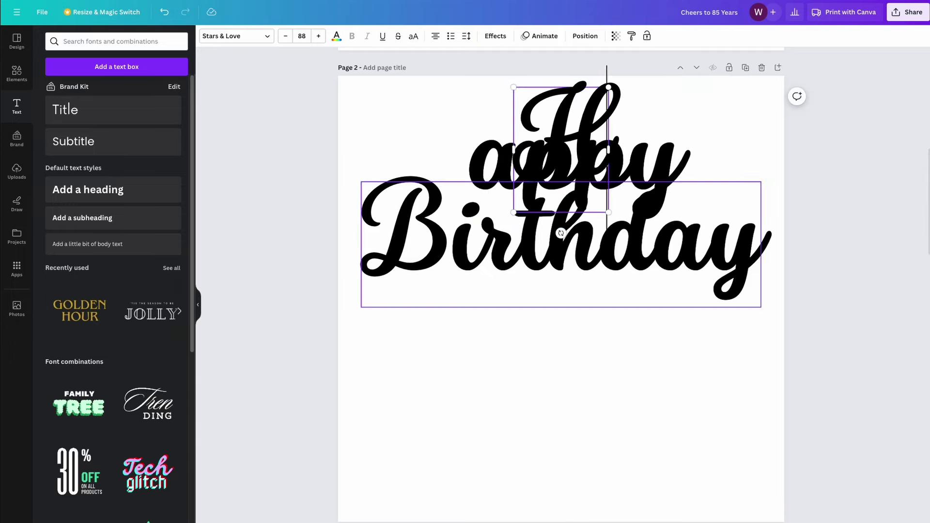
pyautogui.moveTo(620, 165); pyautogui.dragTo(698, 172)
pyautogui.moveTo(524, 104); pyautogui.dragTo(459, 126)
pyautogui.keyDown('shift'); pyautogui.click(625, 169); pyautogui.keyUp('shift')
pyautogui.moveTo(625, 170)
pyautogui.mouseDown()
pyautogui.moveTo(602, 172)
pyautogui.moveTo(610, 172)
pyautogui.mouseUp()
pyautogui.scroll(-4, 828, 289)
pyautogui.hotkey('ctrl', 'z')
pyautogui.hotkey('ctrl', 'z')
pyautogui.hotkey('ctrl', 'z')
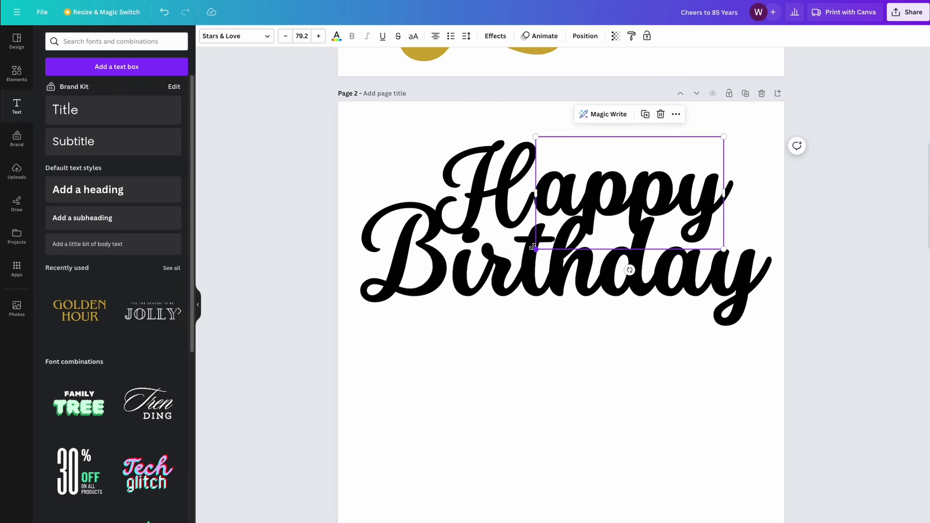
pyautogui.hotkey('ctrl', 'z')
pyautogui.hotkey('ctrl', 'z')
pyautogui.hotkey('ctrl', 'z')
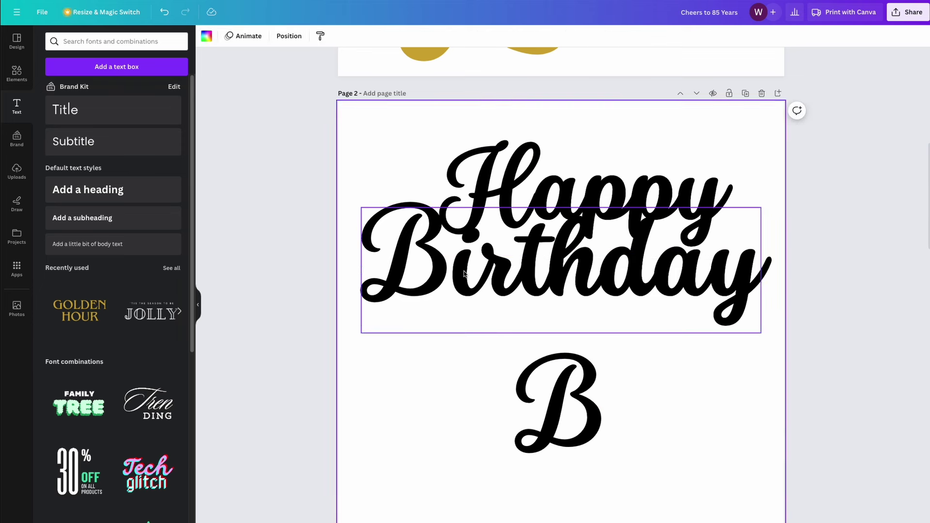
pyautogui.hotkey('ctrl', 'z')
pyautogui.hotkey('ctrl', 'z')
pyautogui.hotkey('ctrl', 'z')
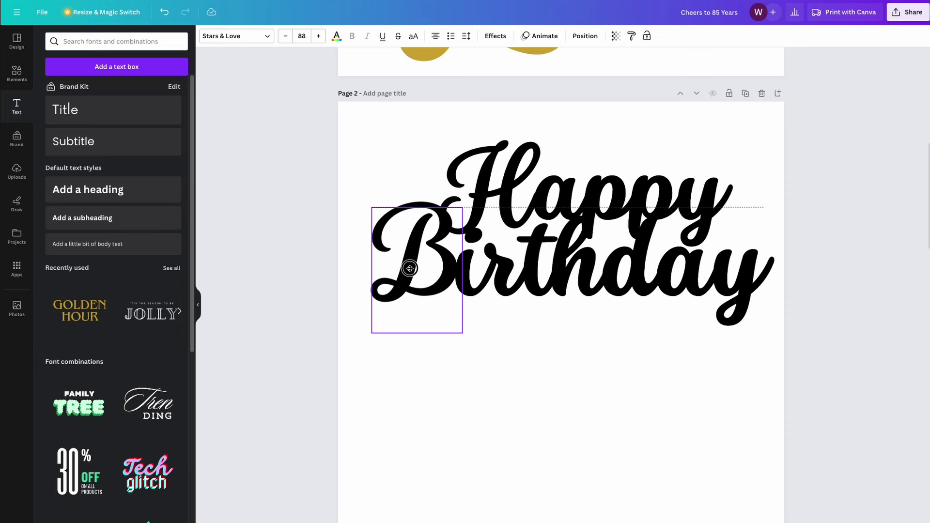
pyautogui.click(890, 387)
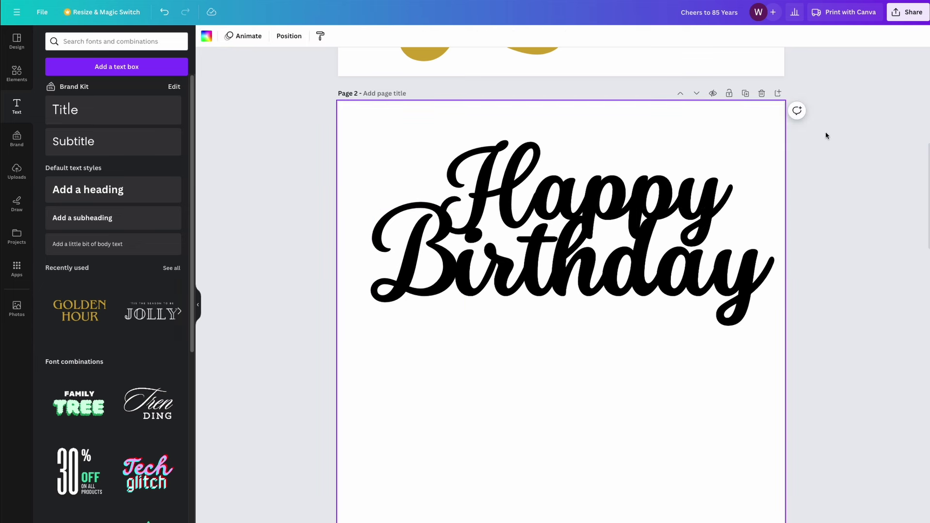
# Download only Page 2 as an SVG file
pyautogui.click(907, 14)
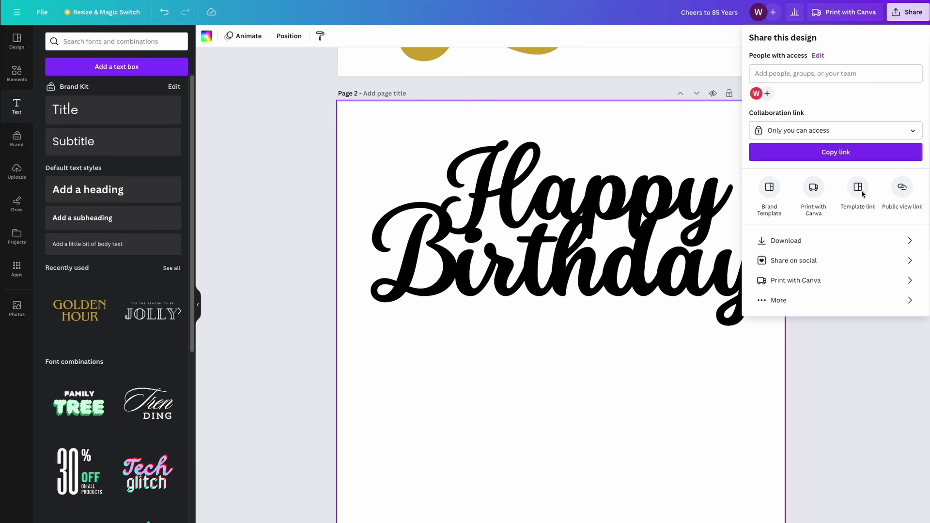
pyautogui.click(835, 241)
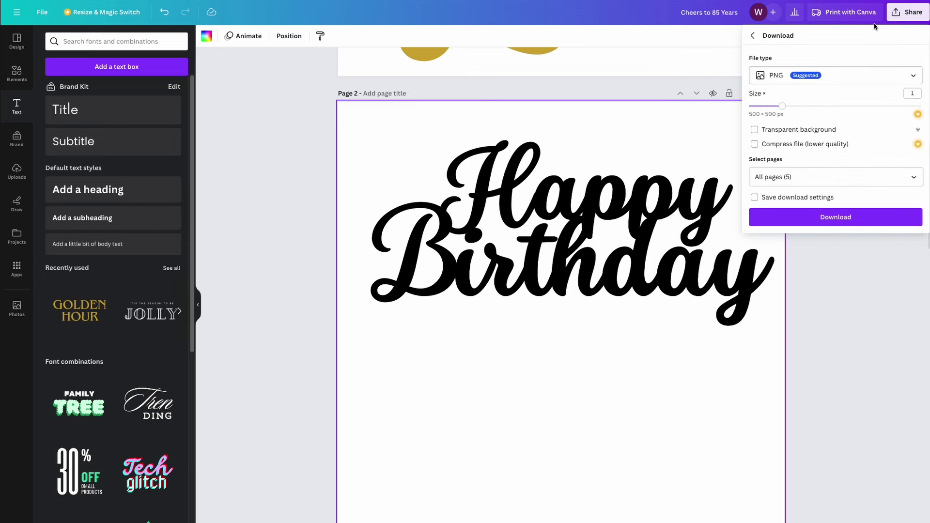
pyautogui.click(915, 76)
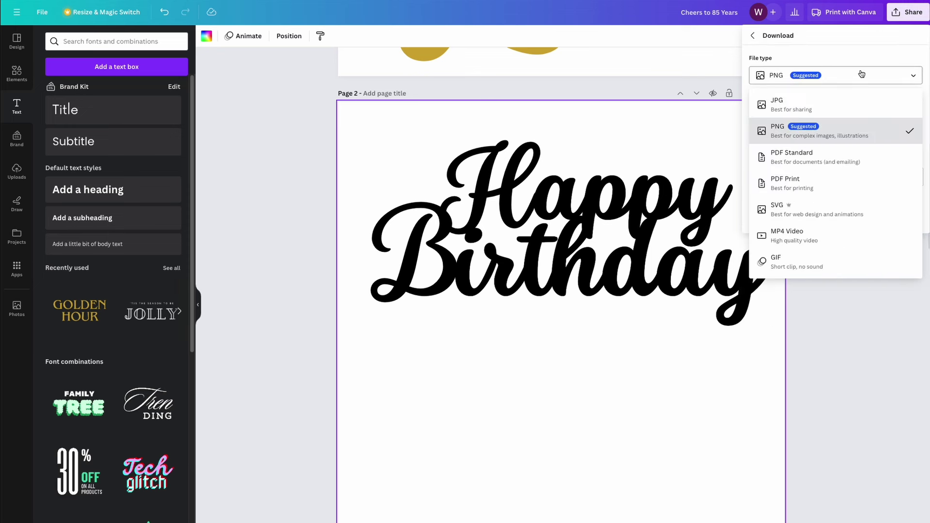
pyautogui.click(788, 218)
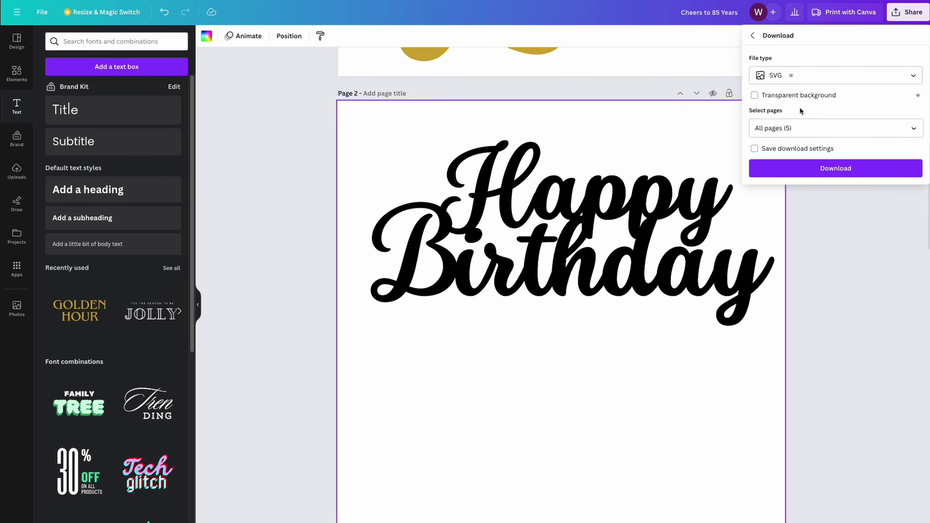
pyautogui.click(814, 135)
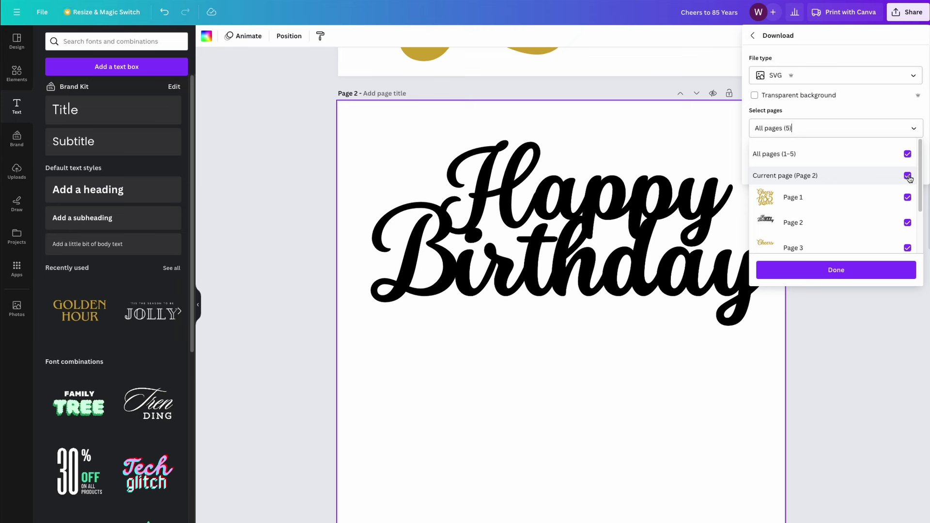
pyautogui.click(907, 154)
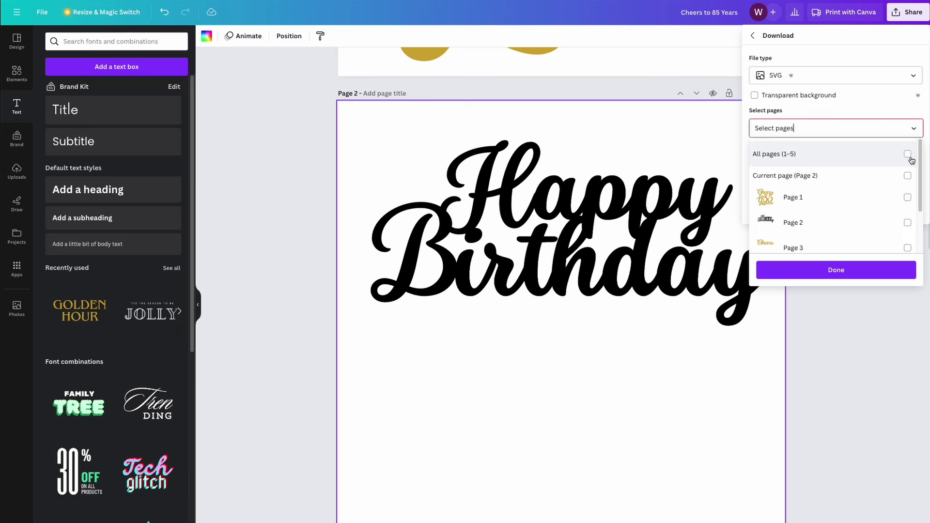
pyautogui.click(907, 176)
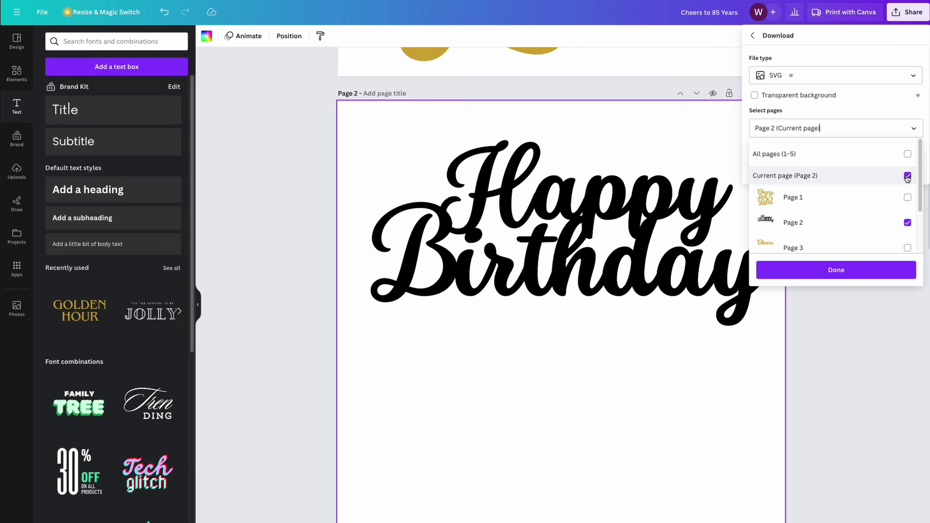
pyautogui.click(848, 107)
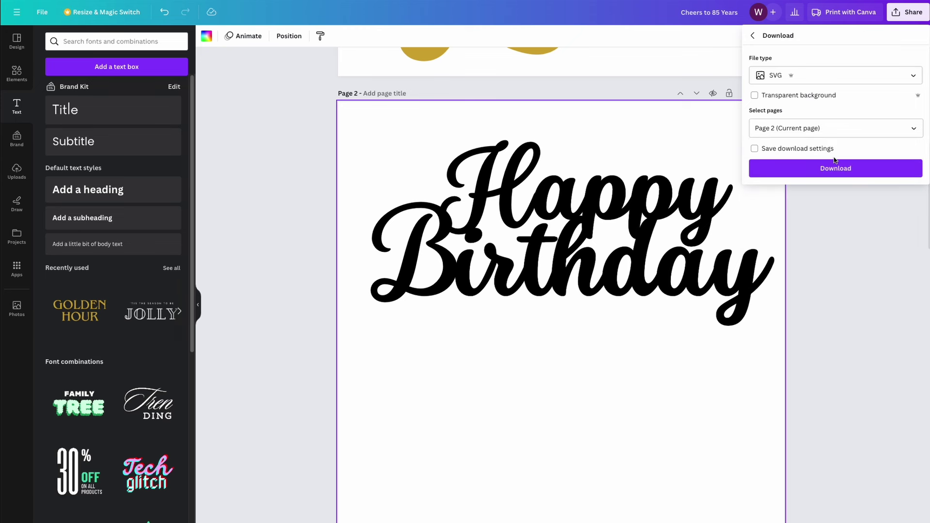
pyautogui.click(832, 173)
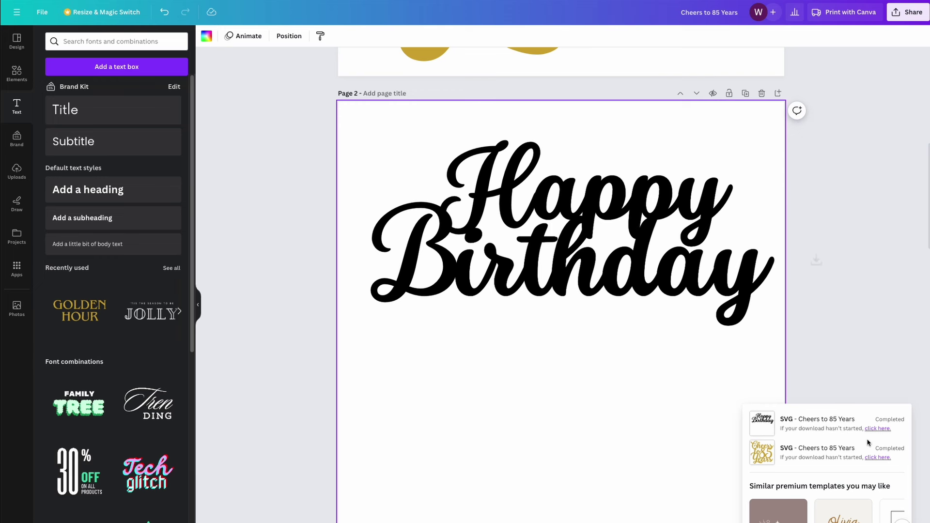
# Download only Page 2 again as a PNG file
pyautogui.click(907, 11)
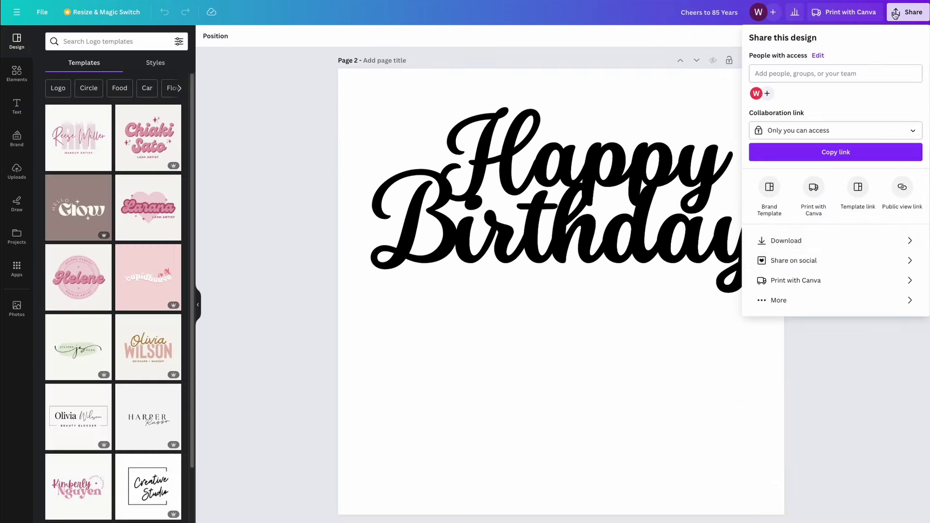
pyautogui.click(886, 241)
pyautogui.click(898, 176)
pyautogui.click(907, 203)
pyautogui.click(908, 224)
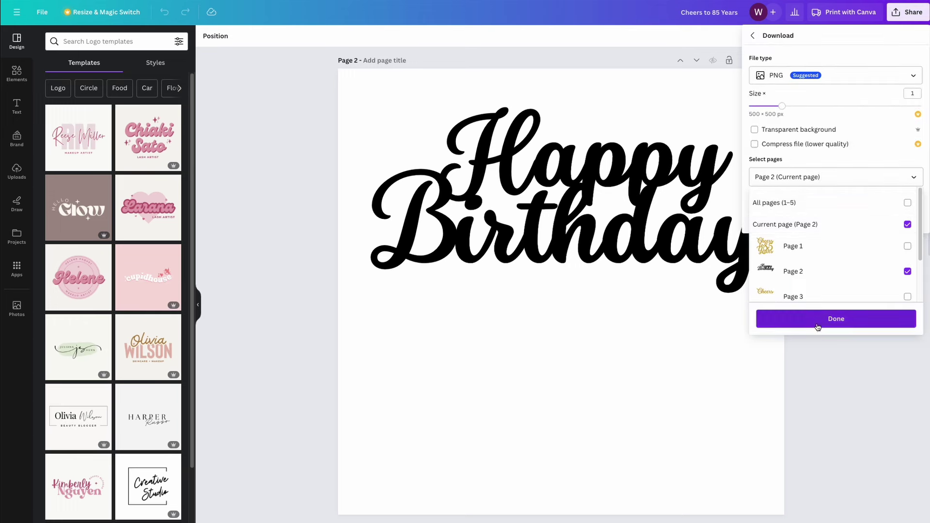
pyautogui.click(836, 318)
pyautogui.click(836, 216)
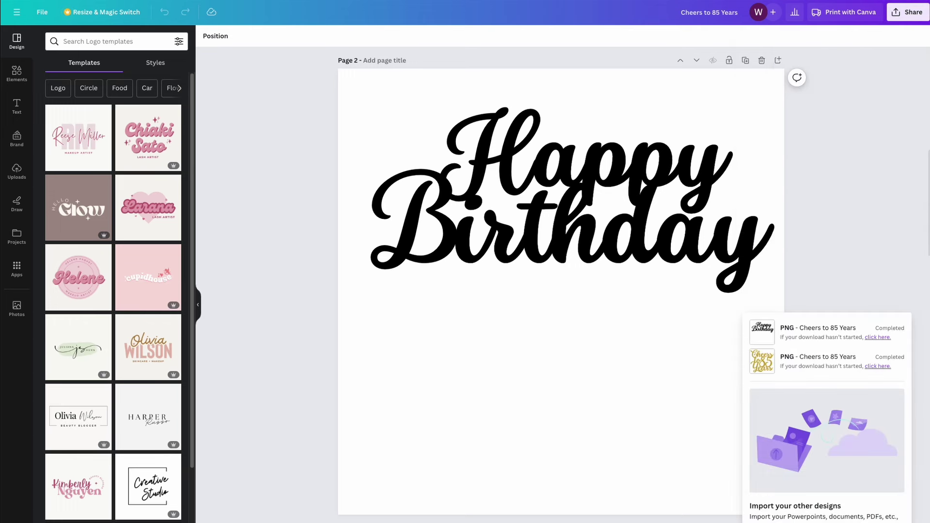
# Search the web for 'convert png to svg' in a new browser tab
pyautogui.press('super+t')
pyautogui.write('convert')
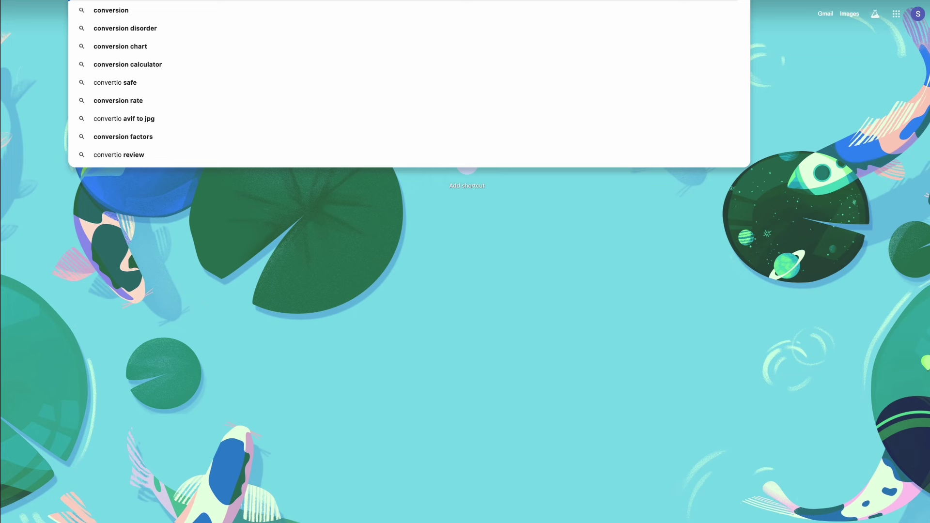
pyautogui.write(' to svg')
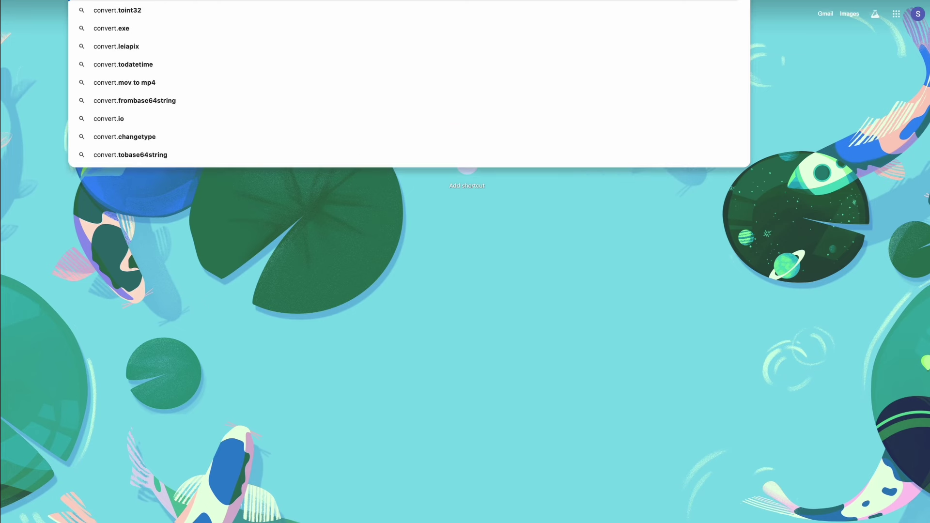
pyautogui.press('BackSpace')
pyautogui.press('BackSpace')
pyautogui.press('BackSpace')
pyautogui.write('png to svg')
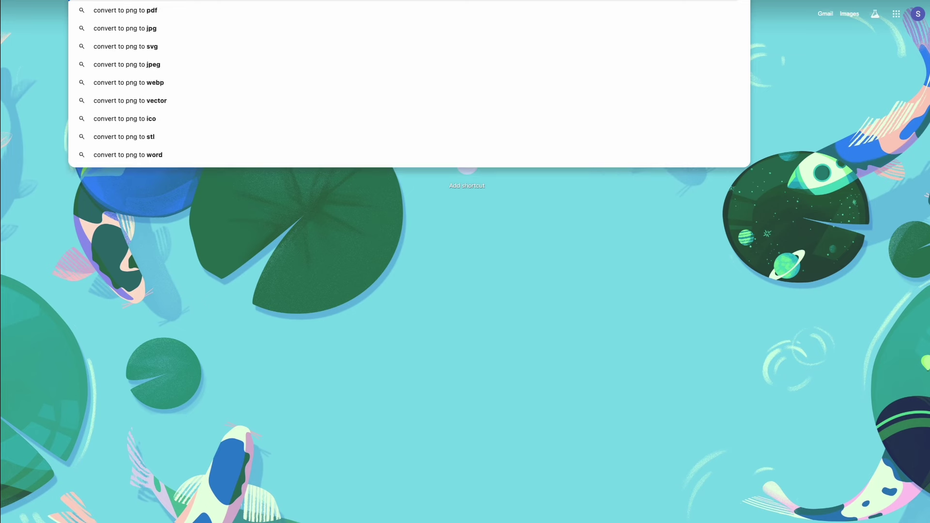
pyautogui.press('Return')
# Load Cheers to 85 Years.png from Downloads into Convertio's PNG to SVG converter and convert it
pyautogui.click(129, 177)
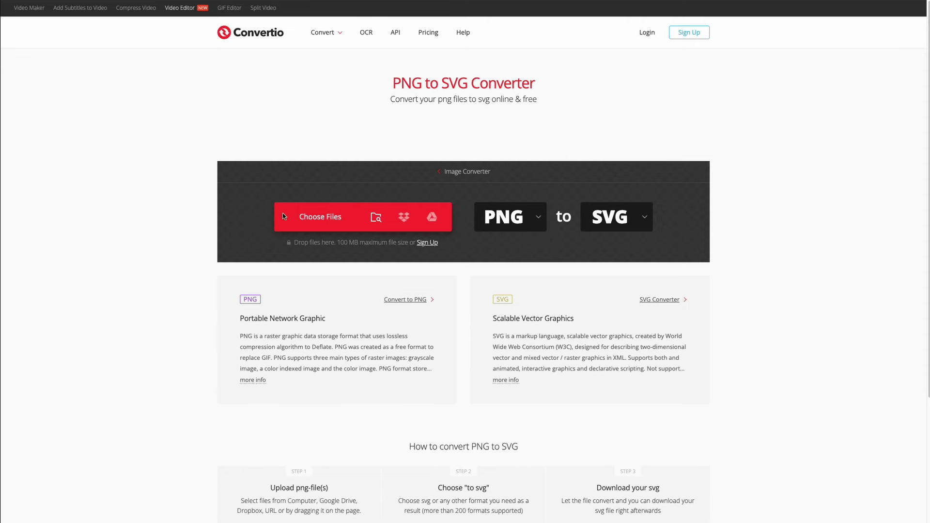
pyautogui.click(320, 218)
pyautogui.click(319, 260)
pyautogui.click(402, 212)
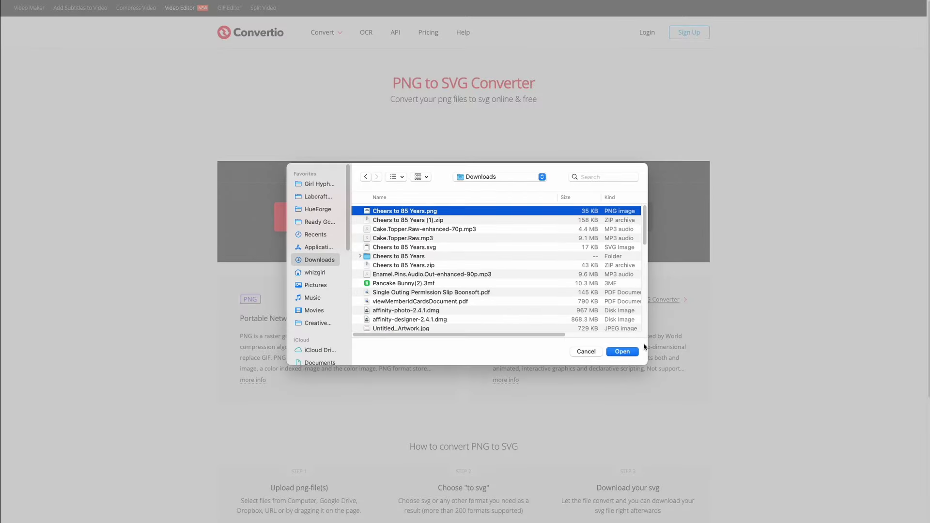
pyautogui.click(622, 352)
pyautogui.click(645, 248)
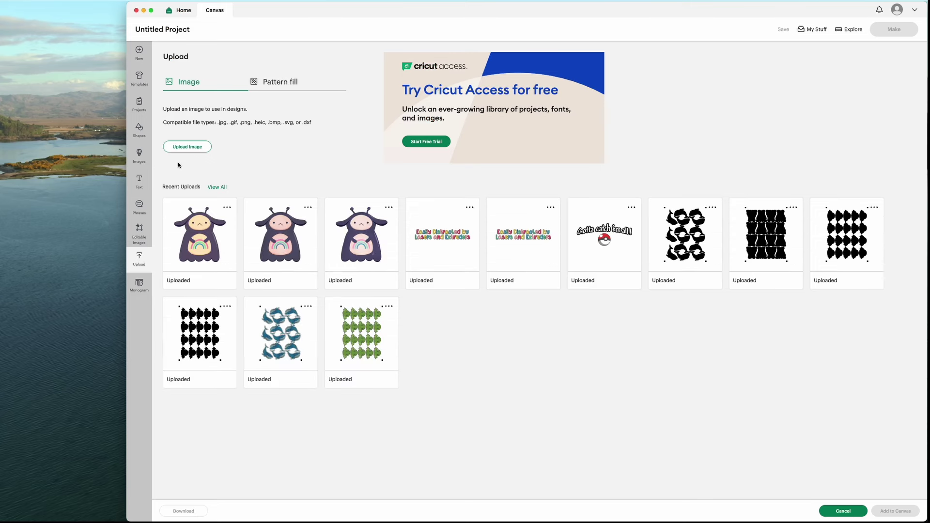
# Upload the Cheers to 85 Years image file and add it to the canvas
pyautogui.click(186, 146)
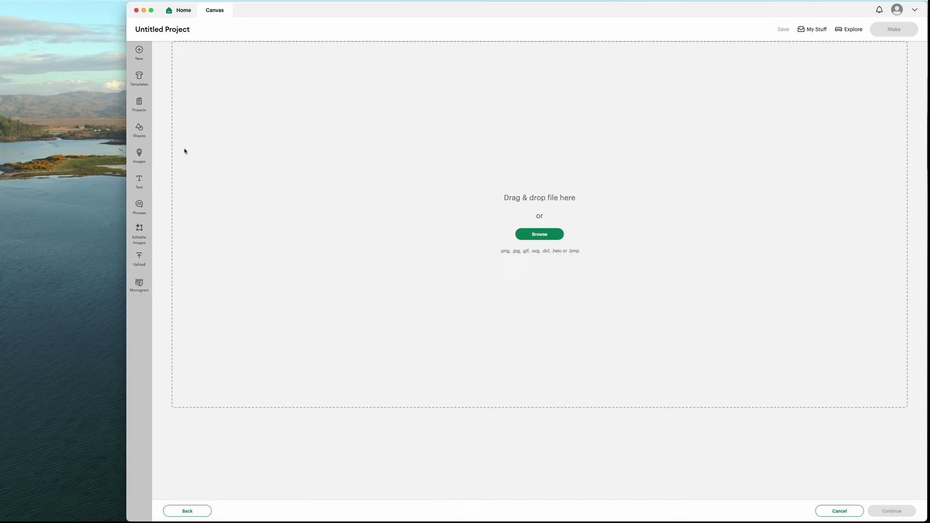
pyautogui.click(558, 237)
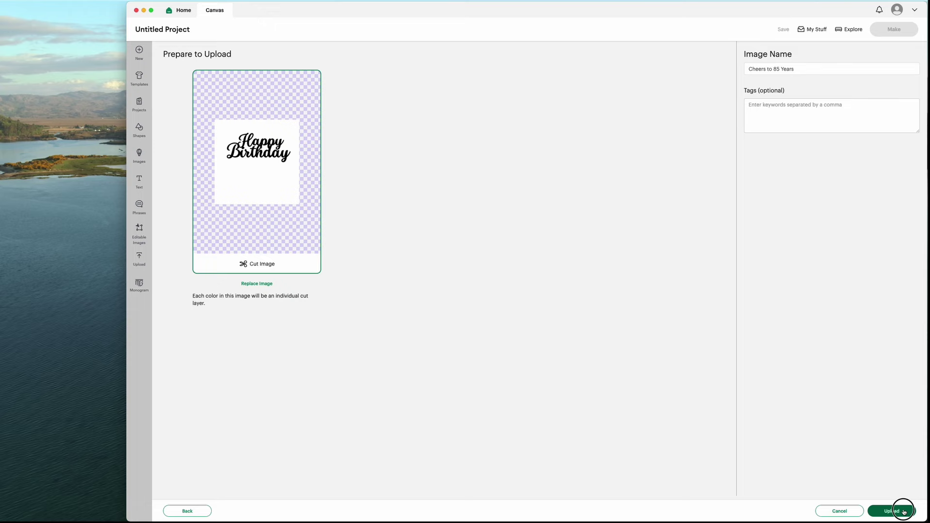
pyautogui.click(893, 511)
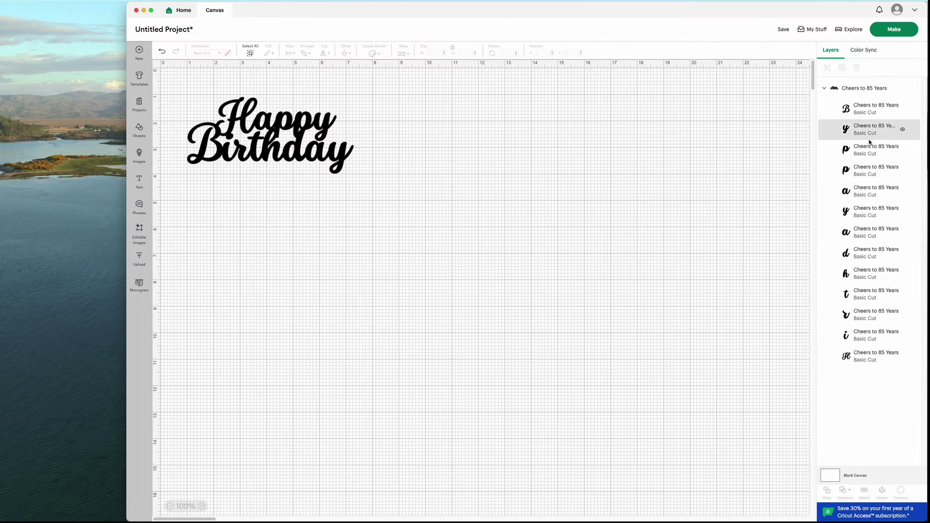
# Weld the Happy Birthday letters into one shape and set its width to 8 inches
pyautogui.moveTo(175, 79); pyautogui.dragTo(393, 194)
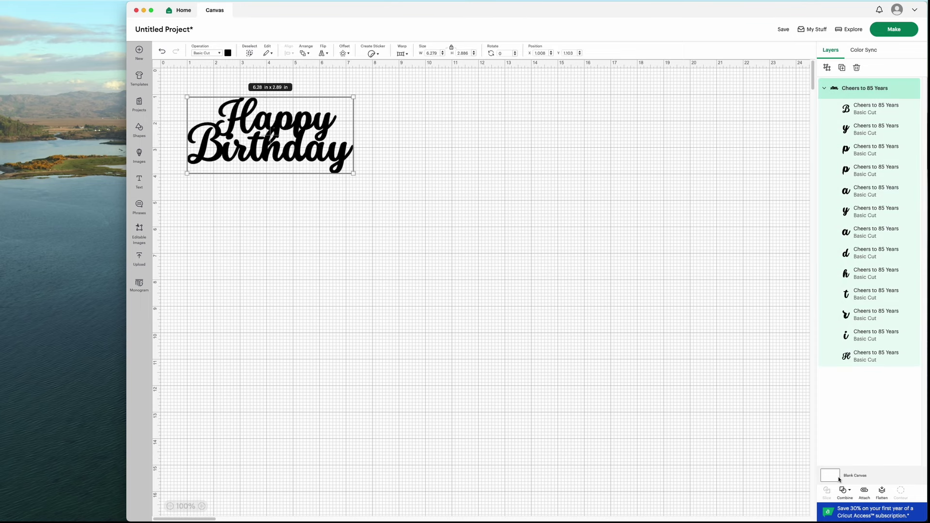
pyautogui.click(844, 492)
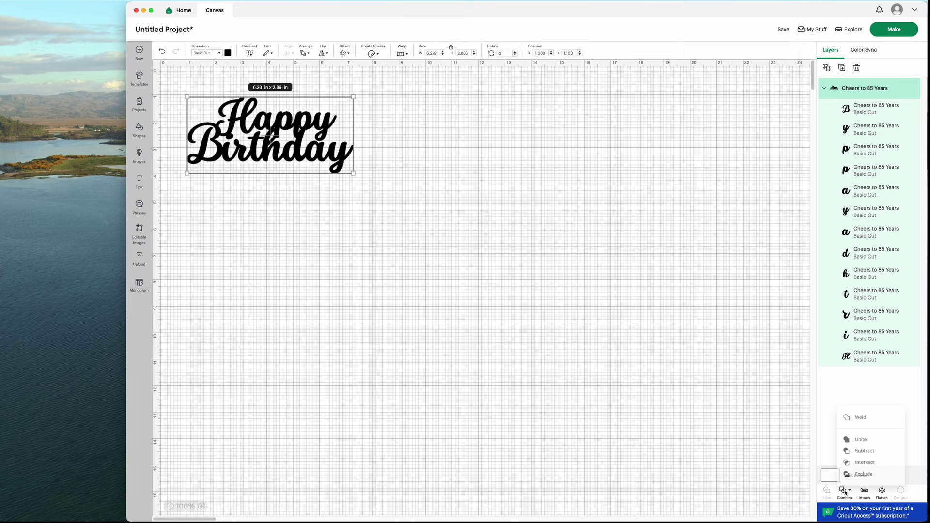
pyautogui.click(860, 412)
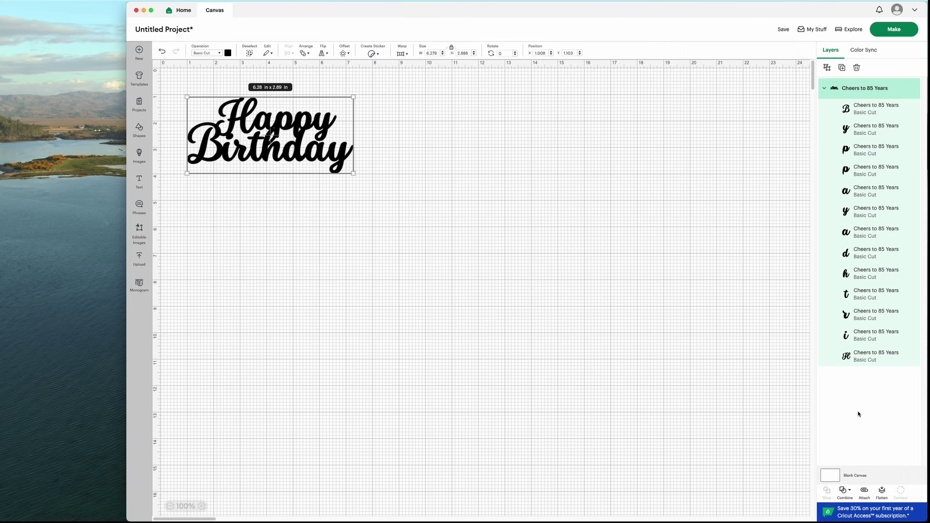
pyautogui.click(225, 151)
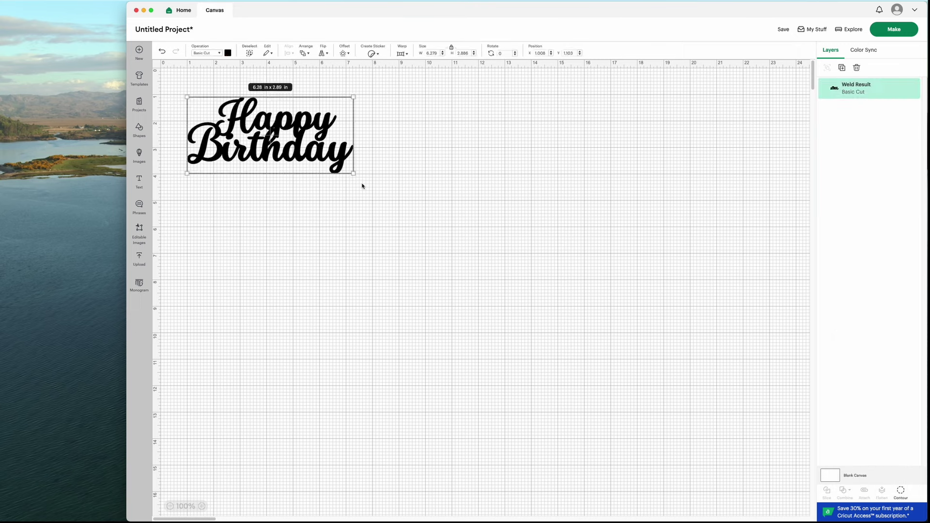
pyautogui.moveTo(352, 173); pyautogui.dragTo(468, 245)
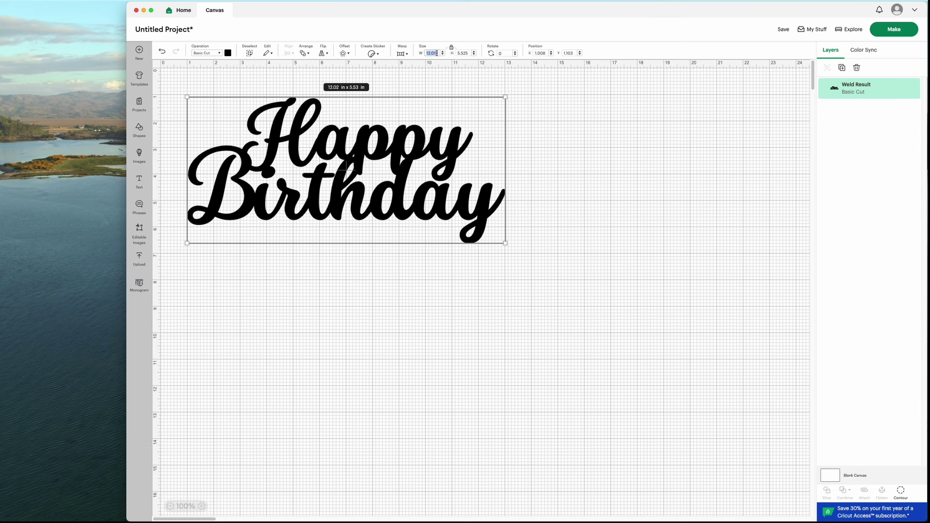
pyautogui.write('8')
pyautogui.press('Return')
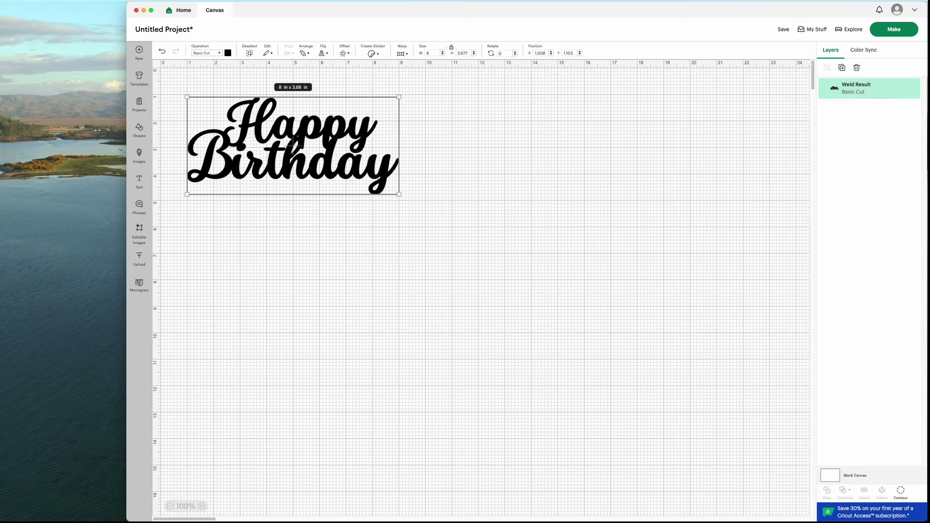
# Send the welded topper to the mat preparation screen without saving the project
pyautogui.click(503, 139)
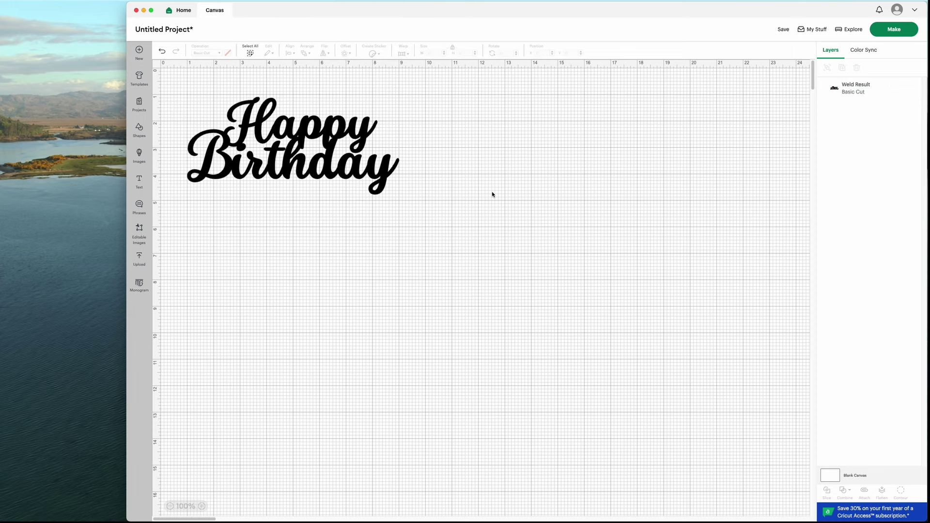
pyautogui.click(899, 33)
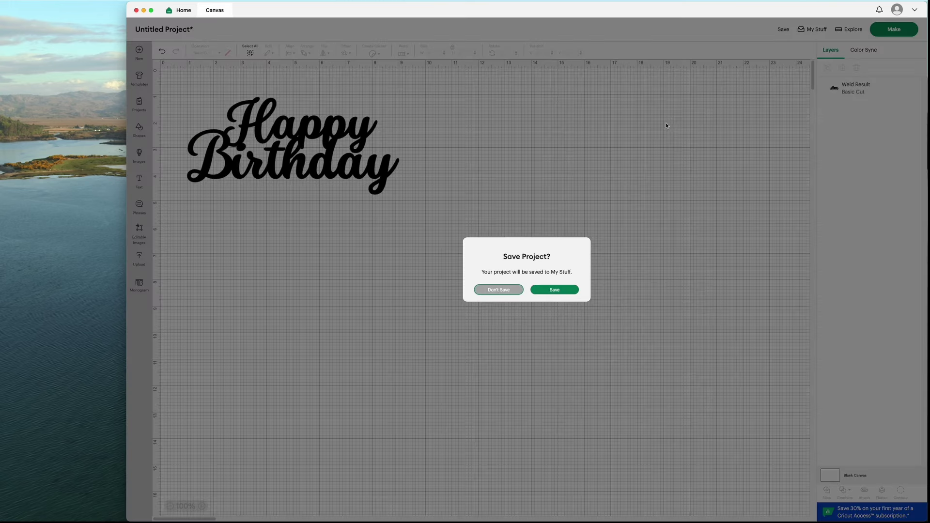
pyautogui.click(509, 289)
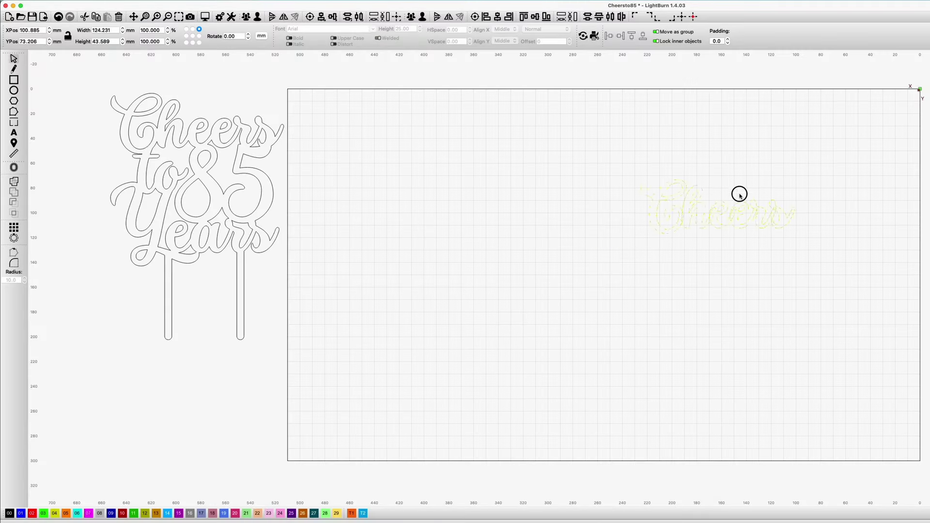
# Import the 85 and Happy Birthday outline files and move Happy Birthday near the sheet's top
pyautogui.click(545, 356)
pyautogui.press('super+i')
pyautogui.doubleClick(469, 96)
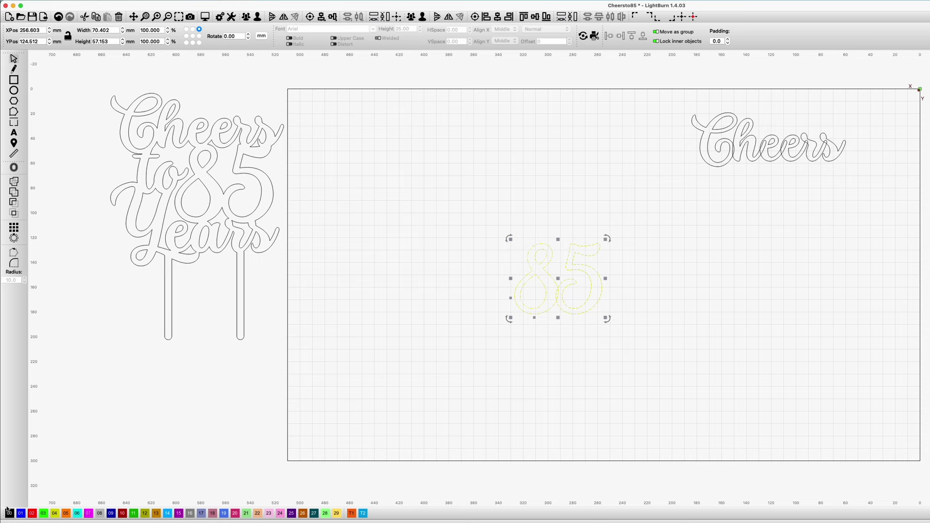
pyautogui.press('super+i')
pyautogui.doubleClick(566, 88)
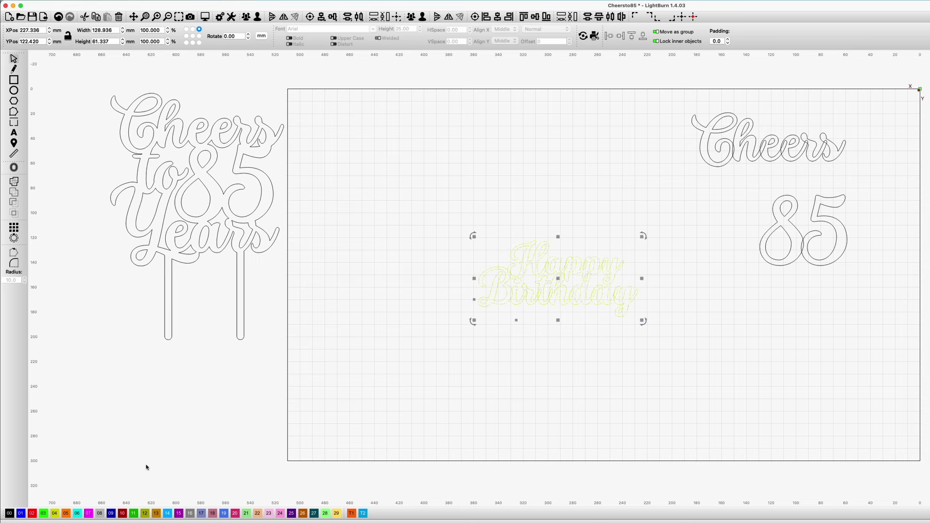
pyautogui.moveTo(559, 277); pyautogui.dragTo(546, 144)
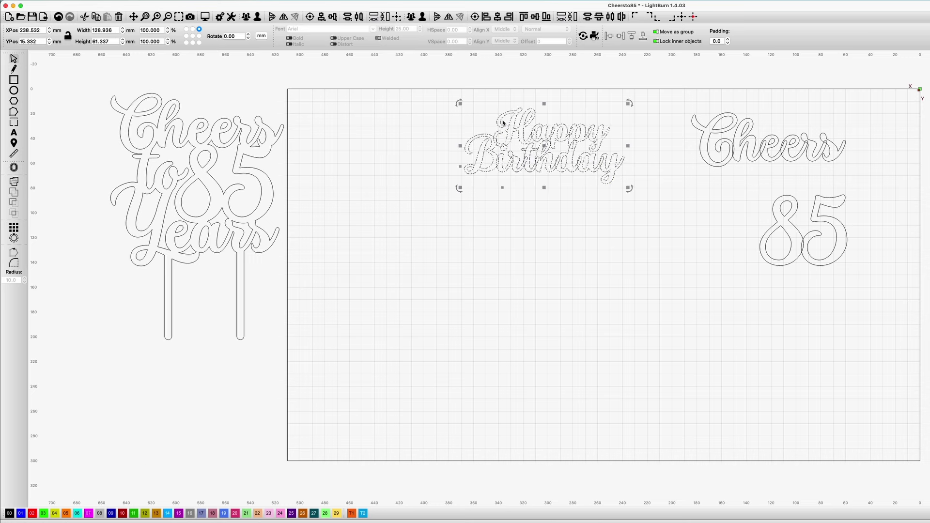
# Centre Happy Birthday over the stick and lengthen the stick beneath it
pyautogui.moveTo(664, 191); pyautogui.dragTo(920, 88)
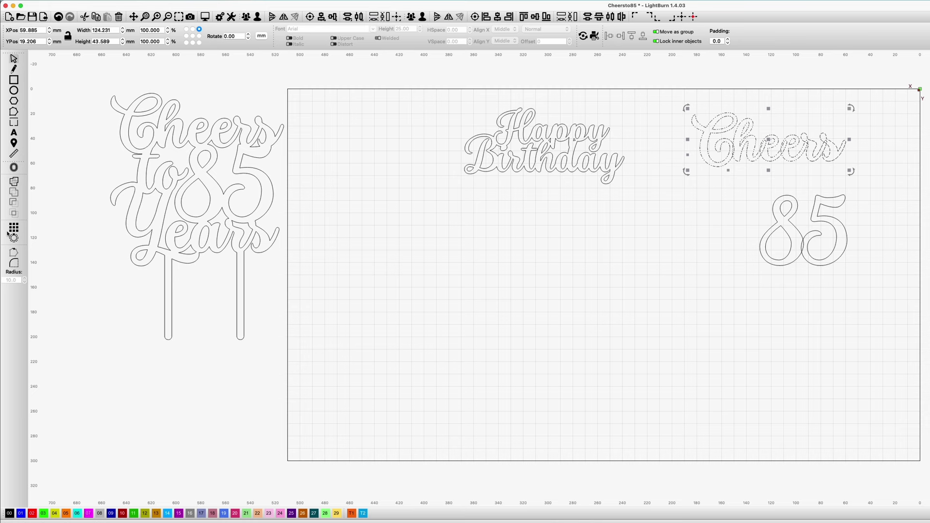
pyautogui.click(767, 227)
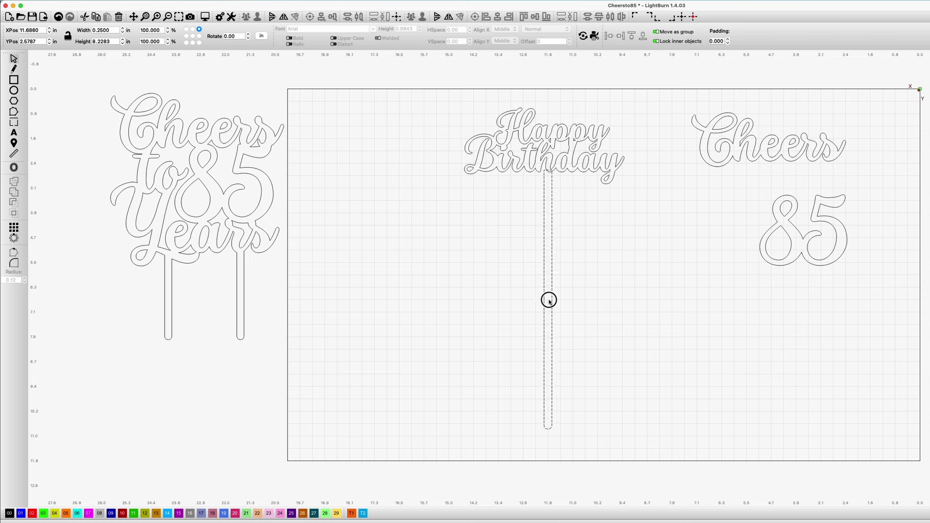
pyautogui.click(319, 18)
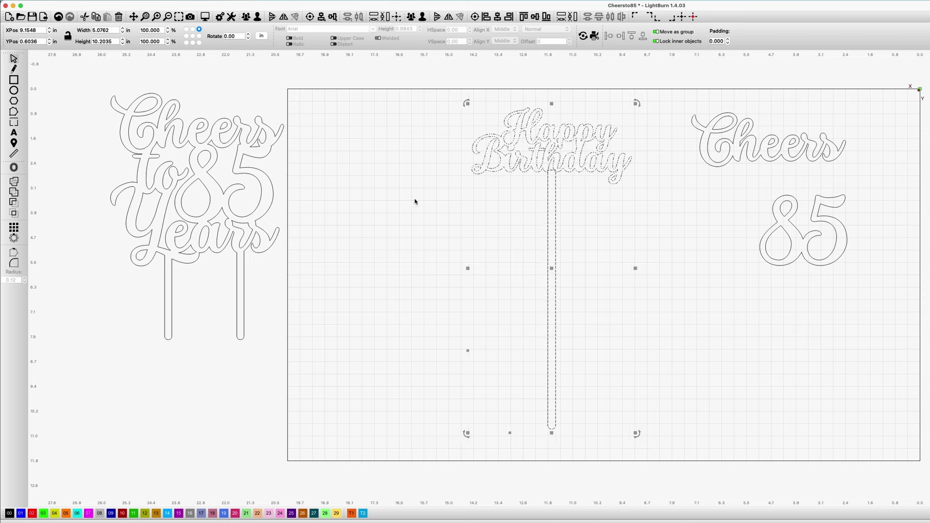
pyautogui.click(416, 202)
pyautogui.moveTo(419, 72); pyautogui.dragTo(652, 448)
pyautogui.click(585, 307)
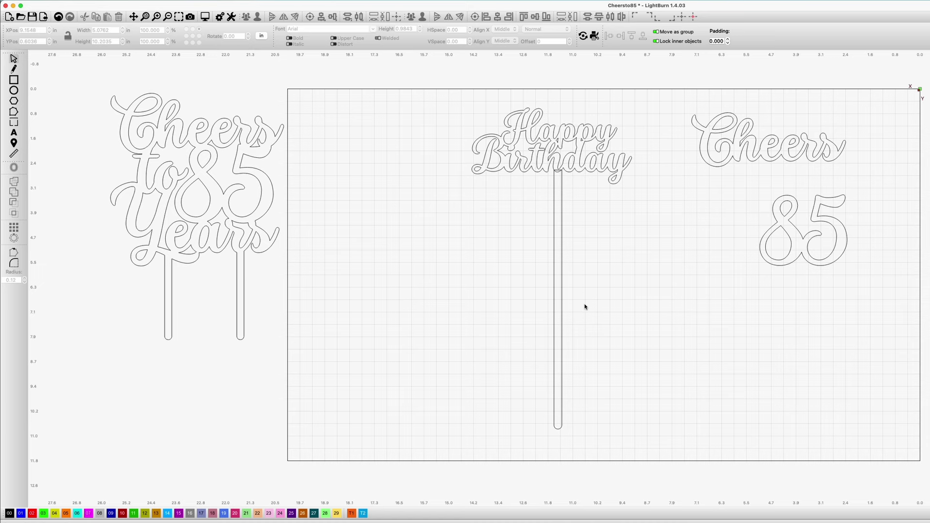
pyautogui.moveTo(421, 74); pyautogui.dragTo(694, 498)
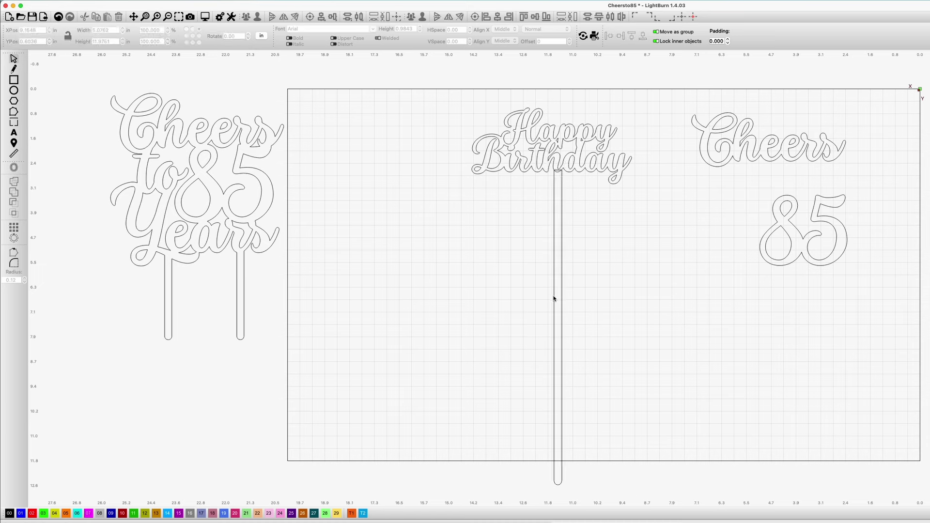
pyautogui.scroll(-3, 428, 93)
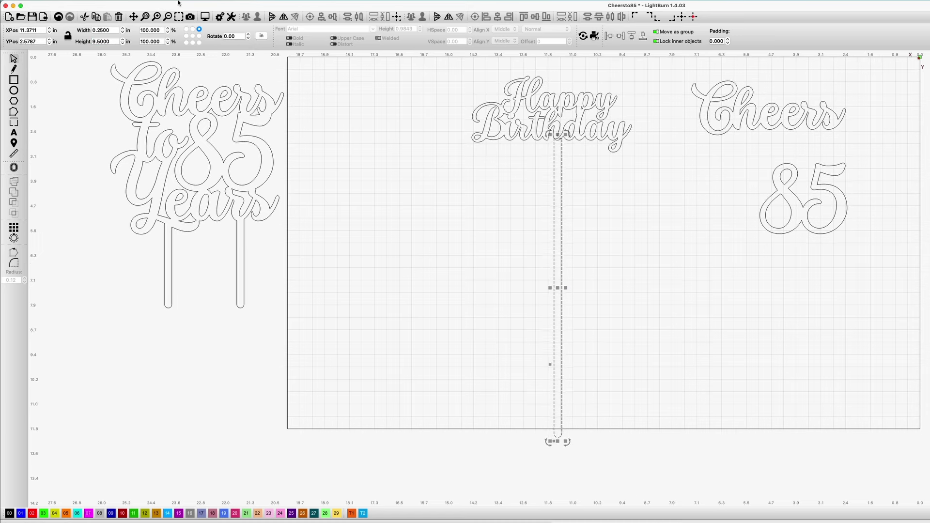
pyautogui.moveTo(661, 345); pyautogui.dragTo(678, 451)
pyautogui.moveTo(556, 257); pyautogui.dragTo(553, 246)
pyautogui.click(554, 246)
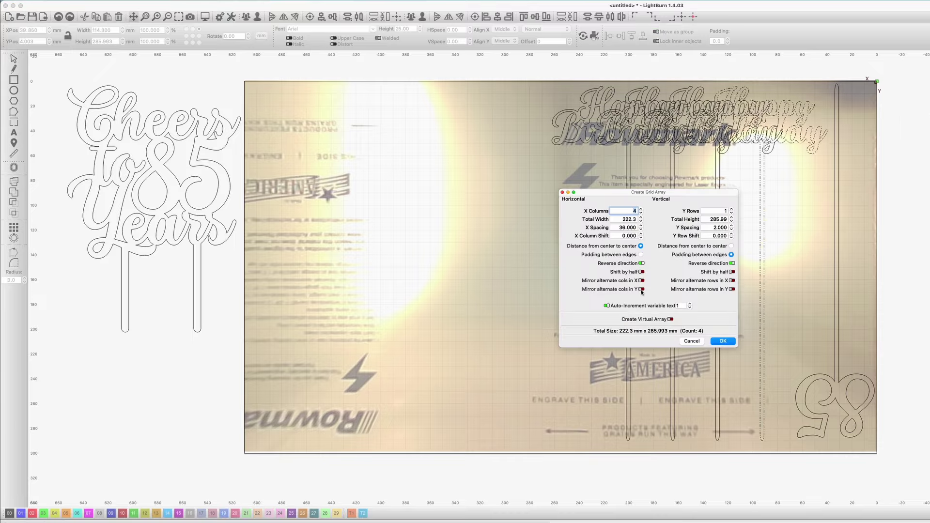
# Array the Happy Birthday topper in 4 columns, alternate columns mirrored in X and Y, 65 spacing
pyautogui.click(641, 289)
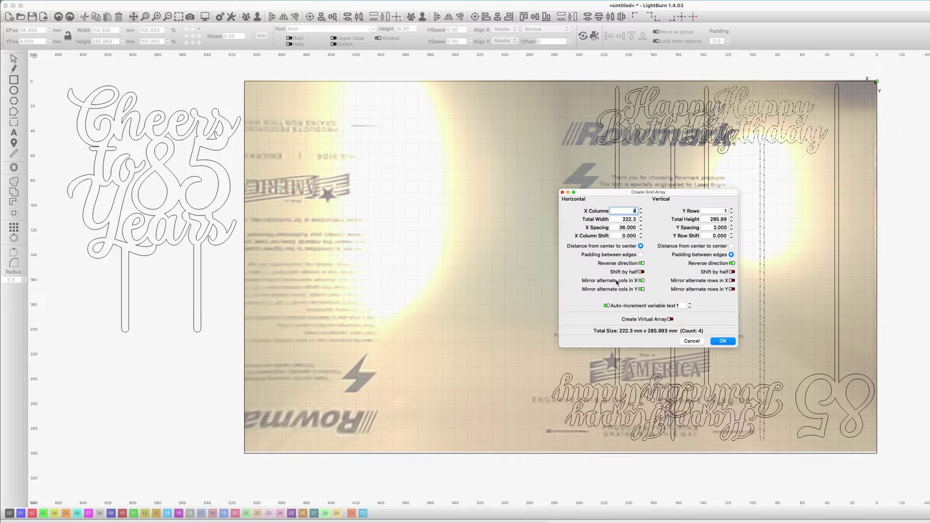
pyautogui.click(641, 281)
pyautogui.scroll(3, 642, 227)
pyautogui.click(330, 267)
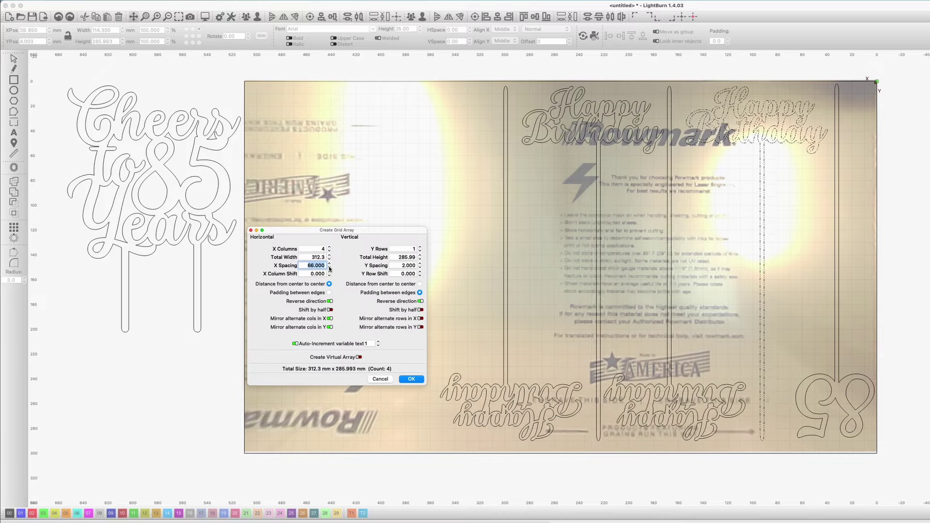
pyautogui.click(329, 267)
pyautogui.click(329, 264)
pyautogui.click(329, 264)
pyautogui.click(329, 293)
pyautogui.click(330, 267)
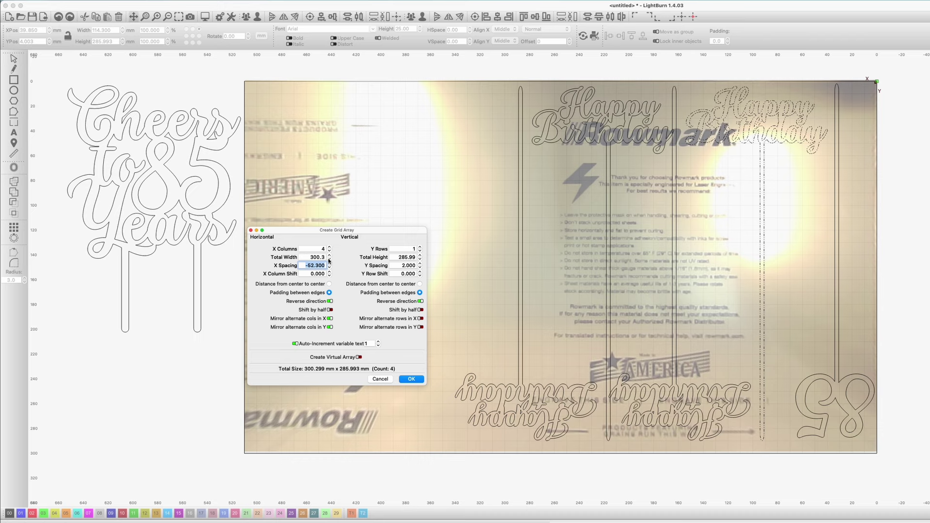
# Nudge the middle Happy Birthday toppers to the right to space them out
pyautogui.click(329, 247)
pyautogui.click(330, 251)
pyautogui.click(330, 264)
pyautogui.click(411, 379)
pyautogui.moveTo(515, 73); pyautogui.dragTo(759, 453)
pyautogui.press('Right')
pyautogui.keyDown('shift'); pyautogui.click(762, 436); pyautogui.keyUp('shift')
pyautogui.press('Right')
pyautogui.click(882, 313)
pyautogui.click(510, 291)
pyautogui.press('Right')
pyautogui.press('Right')
pyautogui.press('Right')
pyautogui.moveTo(445, 67); pyautogui.dragTo(763, 448)
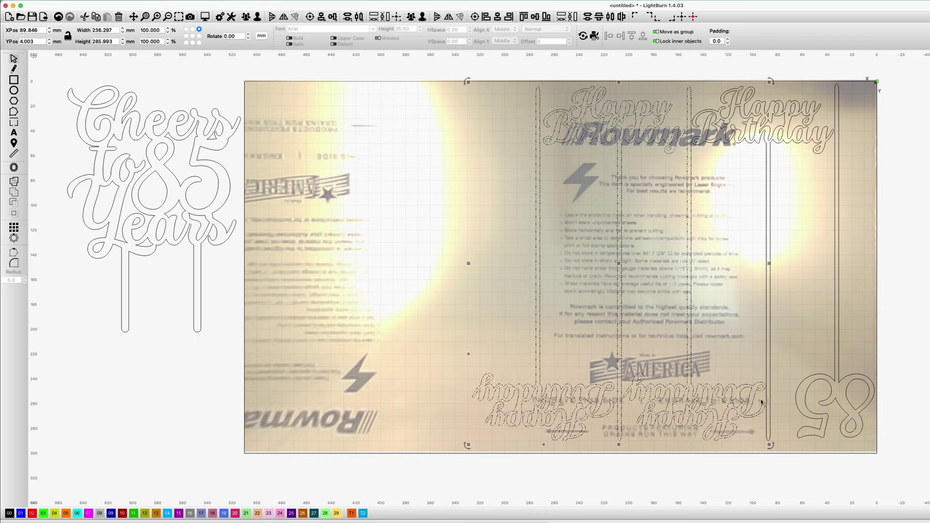
# Paste the Cheers topper and array it in 4 mirrored columns with 55 spacing
pyautogui.press('Right')
pyautogui.press('super+v')
pyautogui.moveTo(406, 204); pyautogui.dragTo(404, 268)
pyautogui.click(14, 228)
pyautogui.click(641, 209)
pyautogui.click(641, 209)
pyautogui.click(641, 209)
pyautogui.click(641, 281)
pyautogui.click(641, 290)
pyautogui.doubleClick(640, 229)
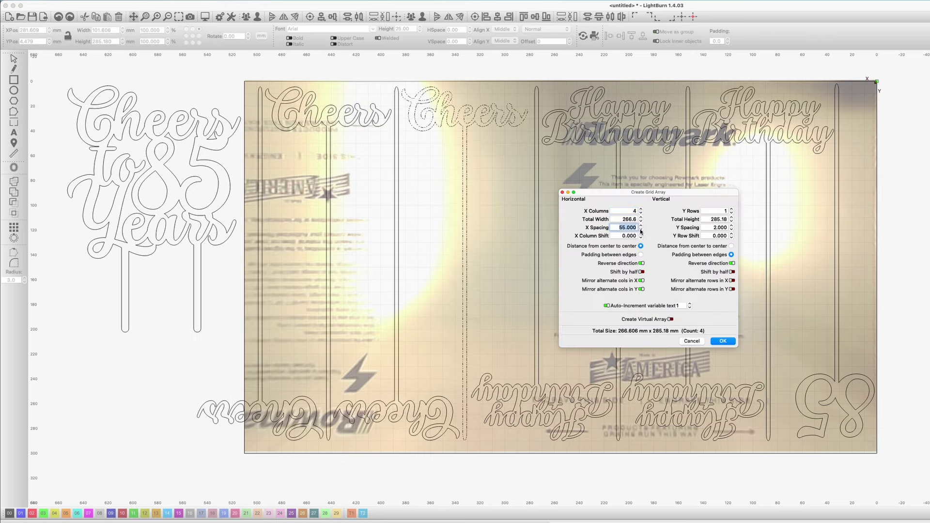
pyautogui.press('Return')
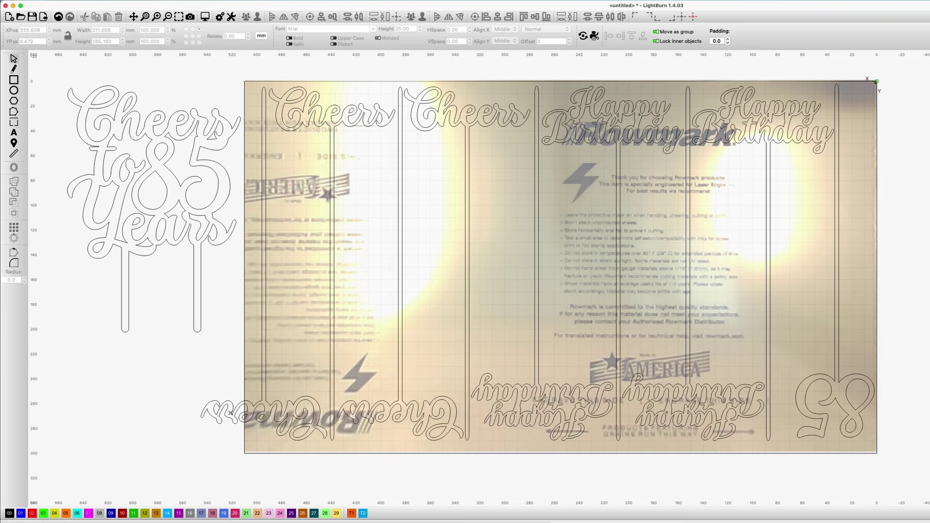
# Move the upside-down left Cheers topper past the right edge and nudge the remaining toppers right
pyautogui.moveTo(399, 458); pyautogui.dragTo(399, 457)
pyautogui.click(607, 304)
pyautogui.moveTo(267, 262); pyautogui.dragTo(896, 271)
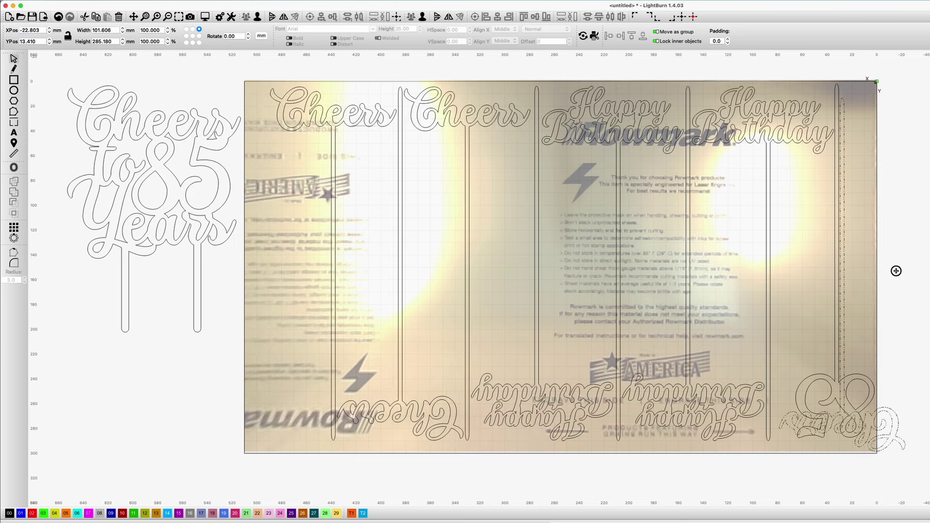
pyautogui.click(50, 33)
pyautogui.moveTo(249, 70); pyautogui.dragTo(408, 464)
pyautogui.click(49, 33)
pyautogui.click(50, 33)
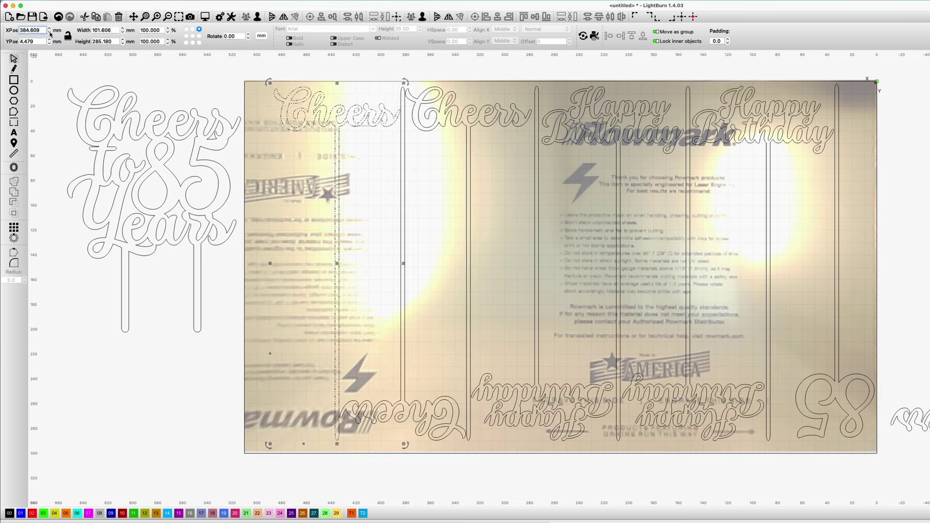
pyautogui.doubleClick(49, 33)
pyautogui.moveTo(205, 70); pyautogui.dragTo(770, 458)
pyautogui.click(49, 33)
pyautogui.click(49, 33)
# Place the Cheers topper at the right end of the sheet, shifting the 85 topper left
pyautogui.click(928, 272)
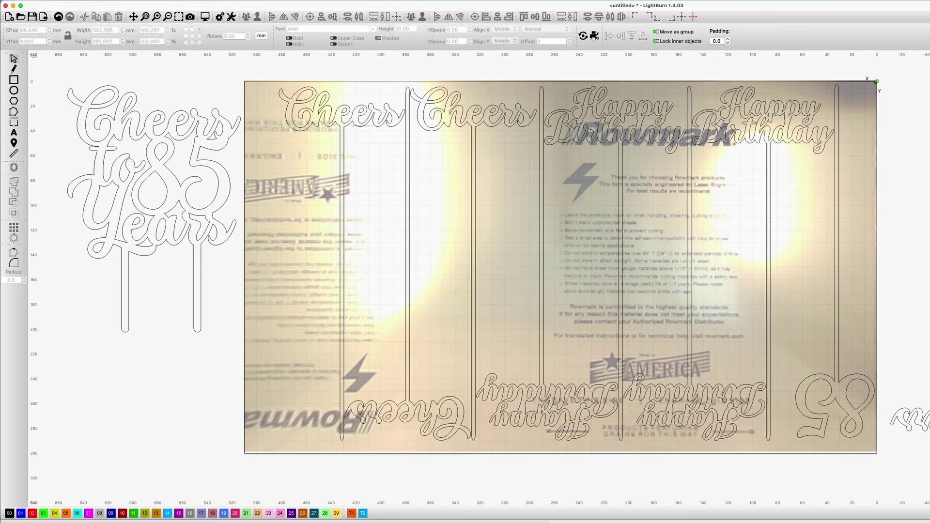
pyautogui.moveTo(927, 272)
pyautogui.mouseDown()
pyautogui.moveTo(274, 261)
pyautogui.moveTo(927, 269)
pyautogui.mouseUp()
pyautogui.click(836, 262)
pyautogui.moveTo(835, 262); pyautogui.dragTo(274, 264)
pyautogui.moveTo(928, 269); pyautogui.dragTo(837, 266)
pyautogui.click(855, 291)
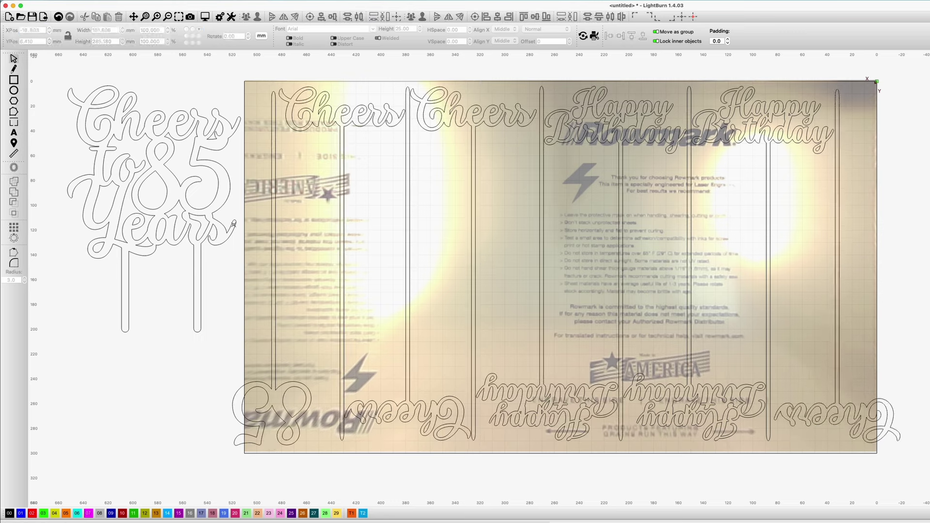
pyautogui.moveTo(274, 264); pyautogui.dragTo(927, 268)
# Shift the eight toppers about 20 mm left via XPos and bring the 85 topper in at the left edge
pyautogui.moveTo(259, 69); pyautogui.dragTo(913, 465)
pyautogui.moveTo(43, 30); pyautogui.dragTo(10, 30)
pyautogui.write('1')
pyautogui.press('Return')
pyautogui.click(927, 268)
pyautogui.moveTo(928, 267); pyautogui.dragTo(249, 267)
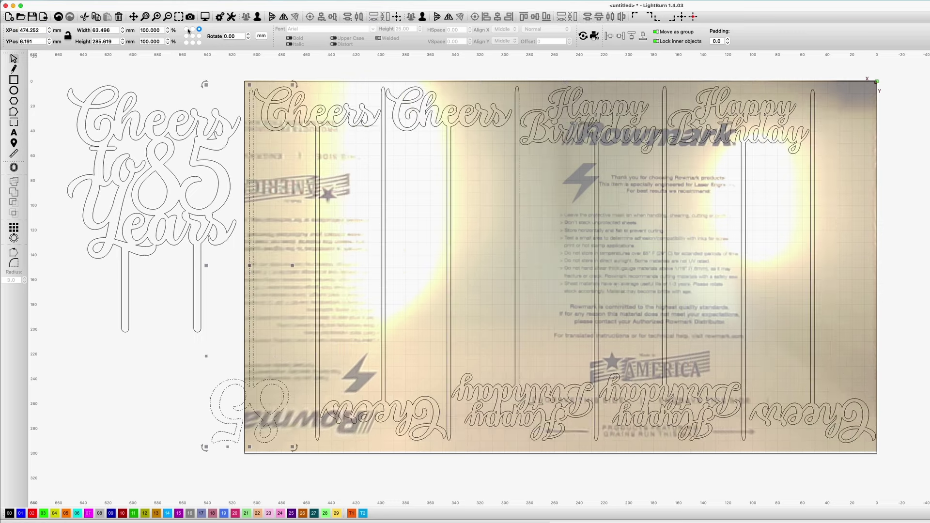
# Fine-tune positions: move the right Cheers topper 1 mm left, then the toppers slightly right and down
pyautogui.click(813, 290)
pyautogui.click(50, 29)
pyautogui.moveTo(780, 464); pyautogui.dragTo(901, 466)
pyautogui.click(199, 29)
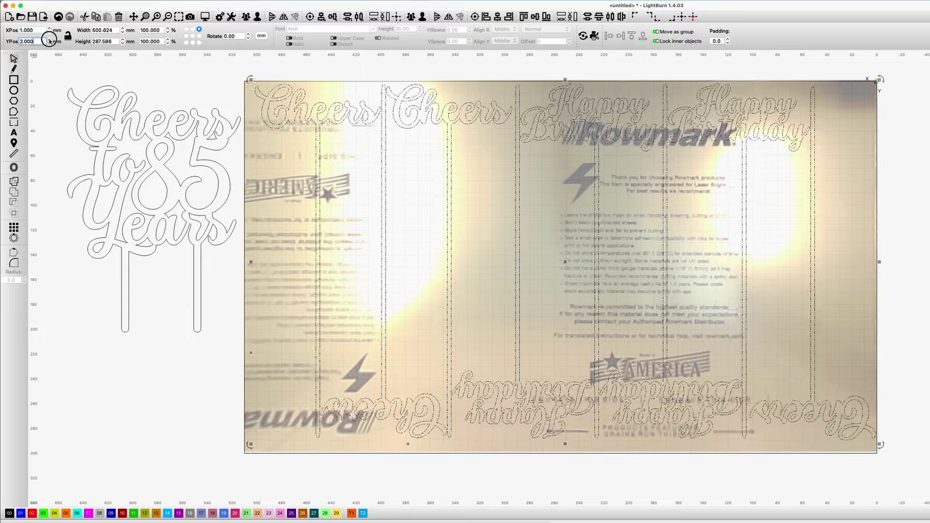
pyautogui.click(49, 40)
pyautogui.click(362, 19)
pyautogui.click(793, 320)
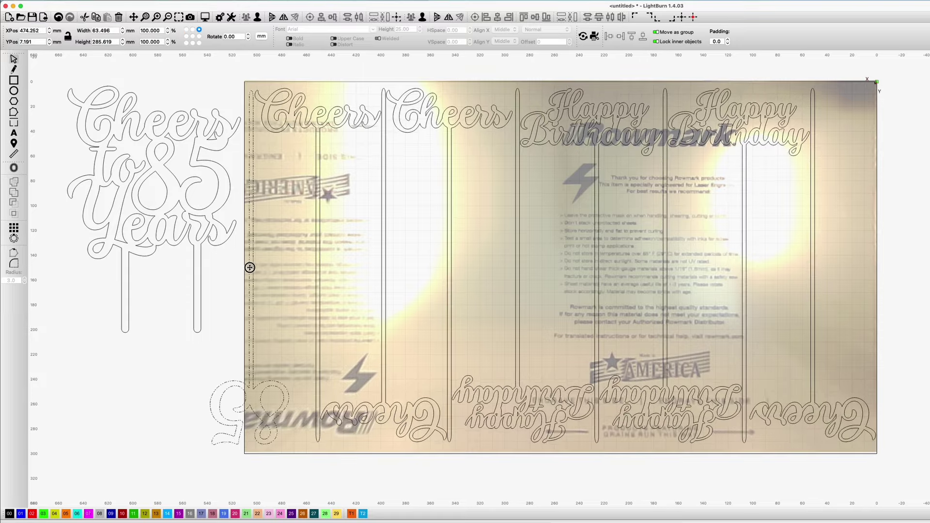